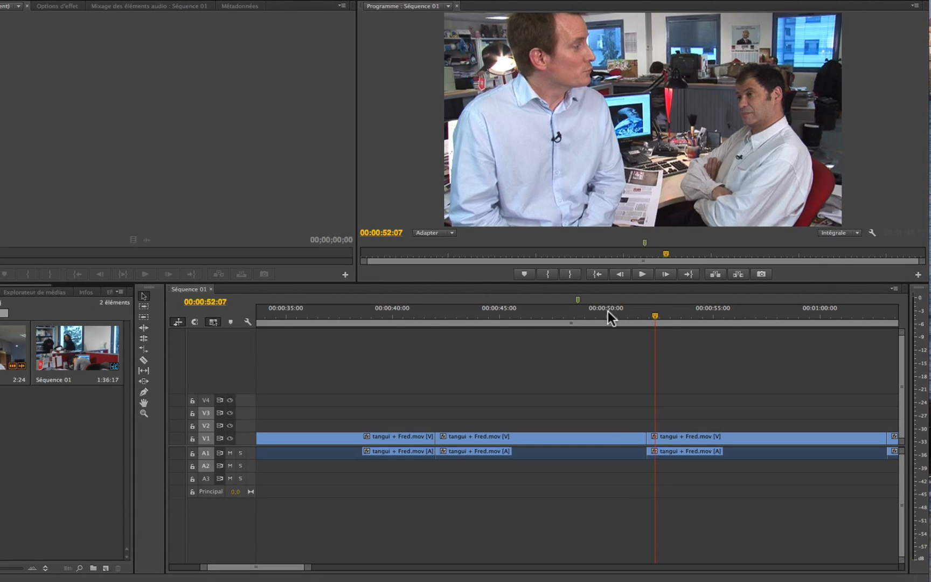
# - Play the interview sequence repeatedly across the cut between the close-up and the wide shot near 00:00:52
pyautogui.click(608, 310)
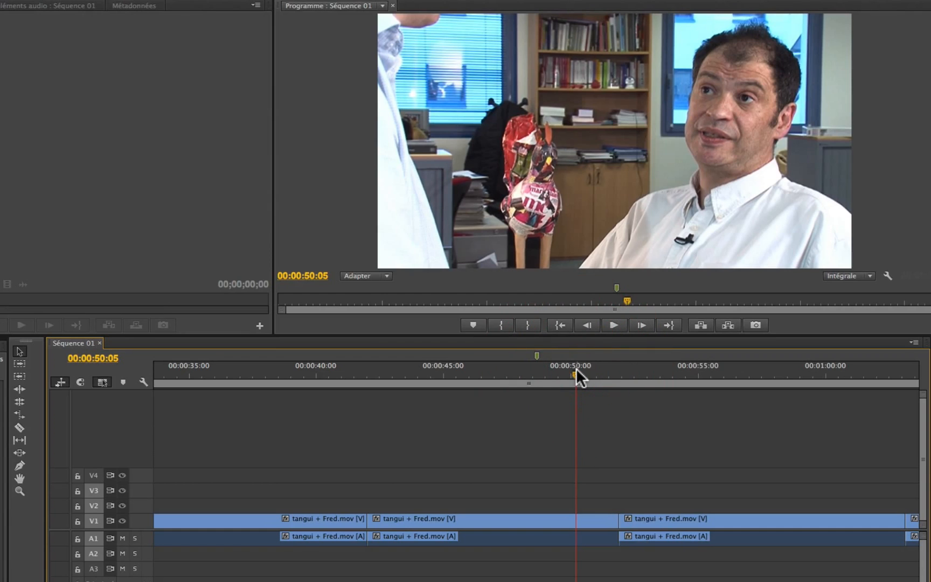
pyautogui.moveTo(577, 369); pyautogui.dragTo(543, 372)
pyautogui.press('space')
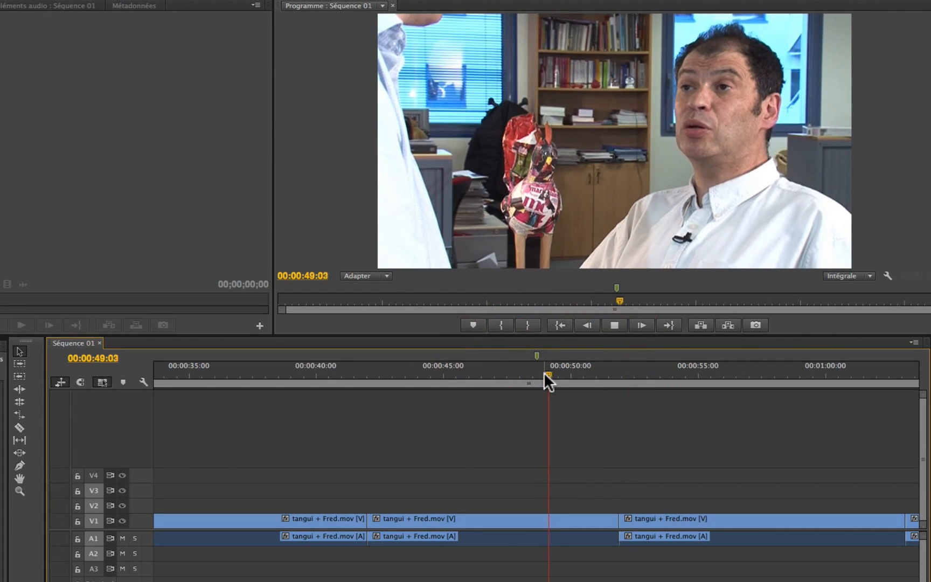
pyautogui.press('space')
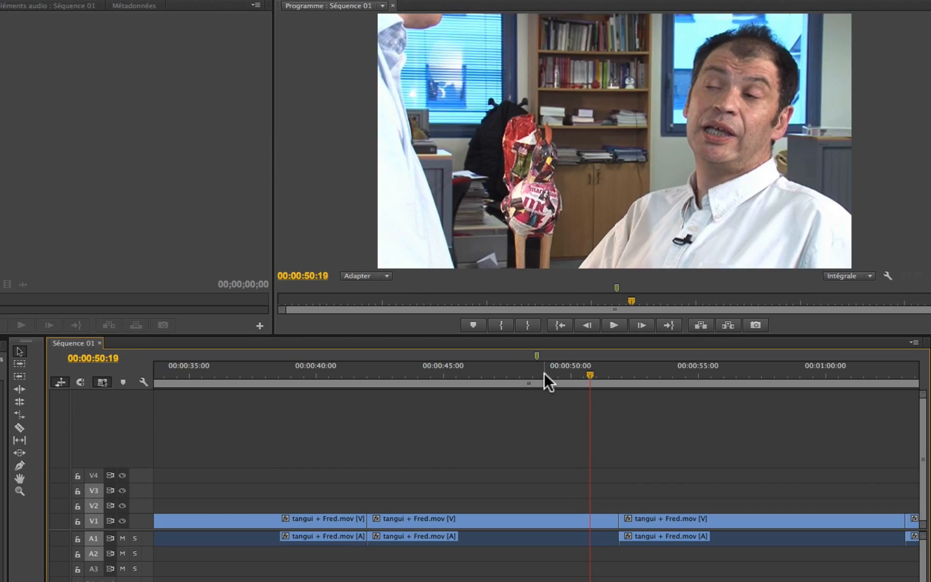
pyautogui.click(510, 372)
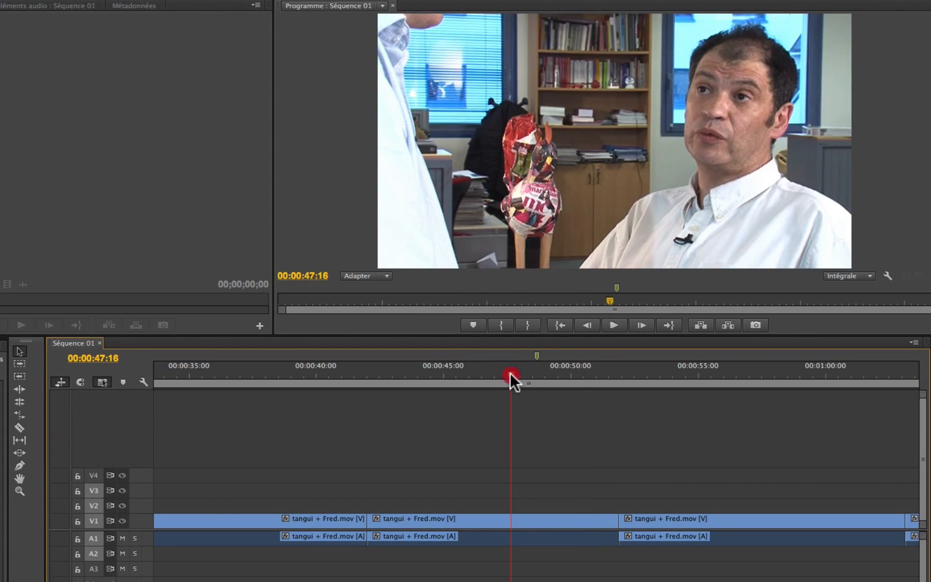
pyautogui.press('space')
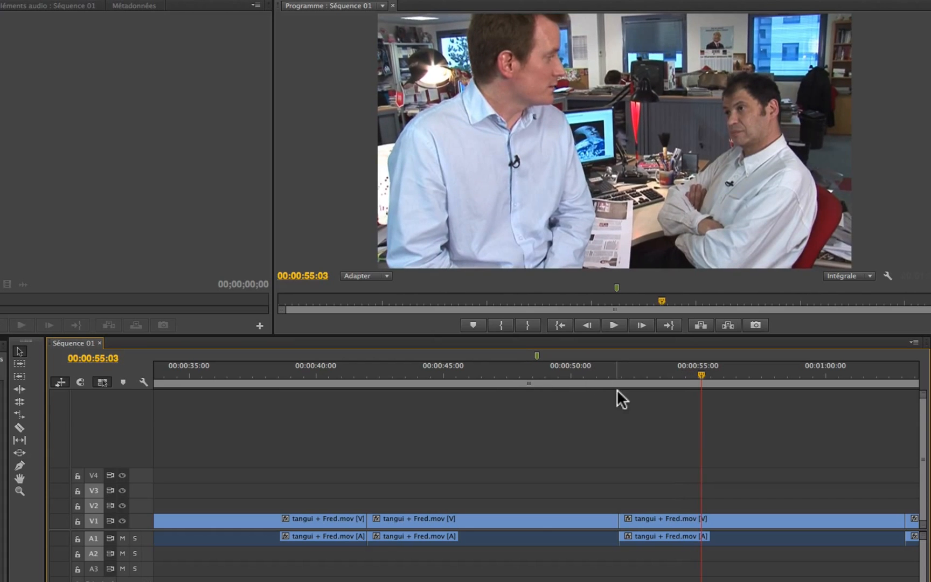
pyautogui.click(626, 373)
pyautogui.moveTo(627, 373); pyautogui.dragTo(589, 372)
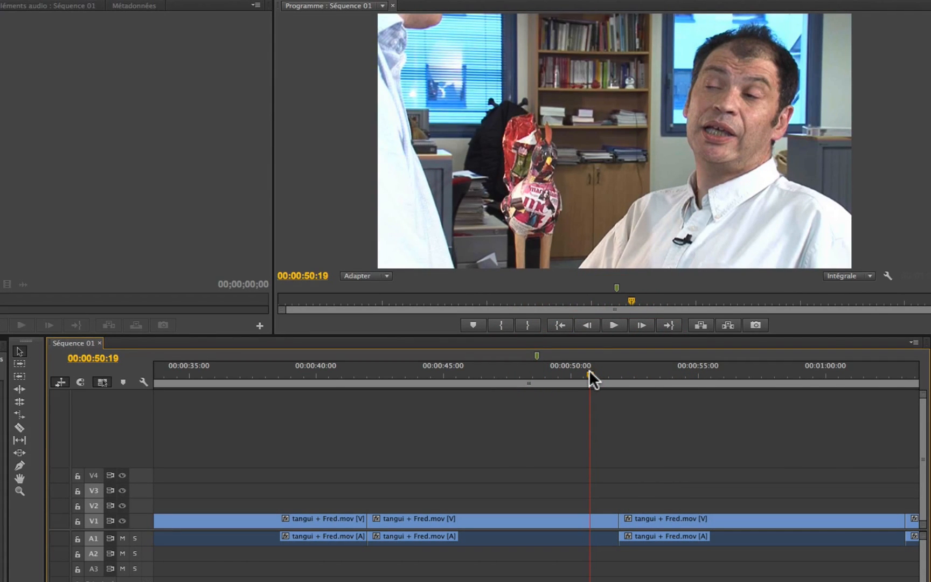
pyautogui.press('space')
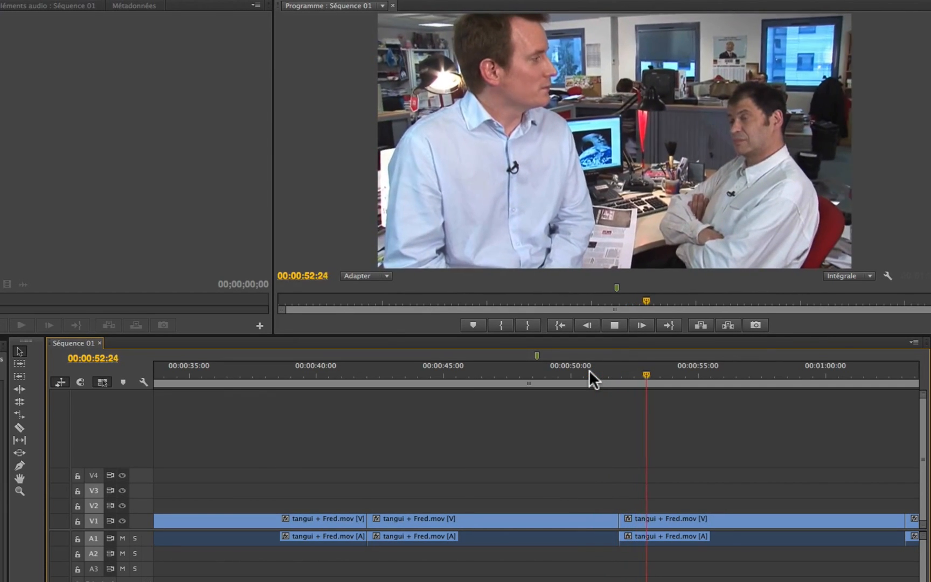
pyautogui.press('space')
# - With the Rolling Edit tool, move the cut near 00:00:52 about 18 frames earlier on the V1 video only, unlinked from the audio
pyautogui.moveTo(616, 365)
pyautogui.mouseDown()
pyautogui.moveTo(590, 371)
pyautogui.moveTo(638, 372)
pyautogui.moveTo(606, 381)
pyautogui.mouseUp()
pyautogui.click(607, 381)
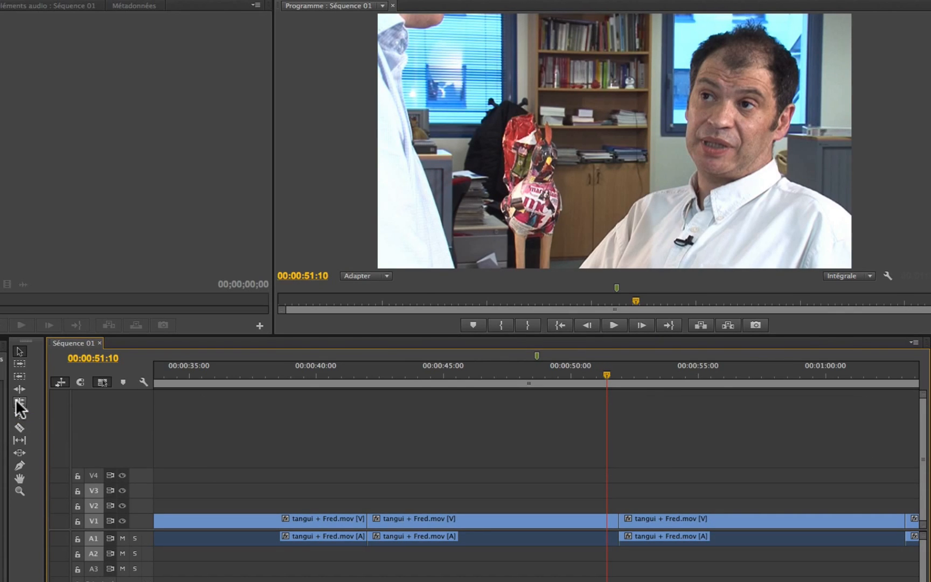
pyautogui.click(19, 403)
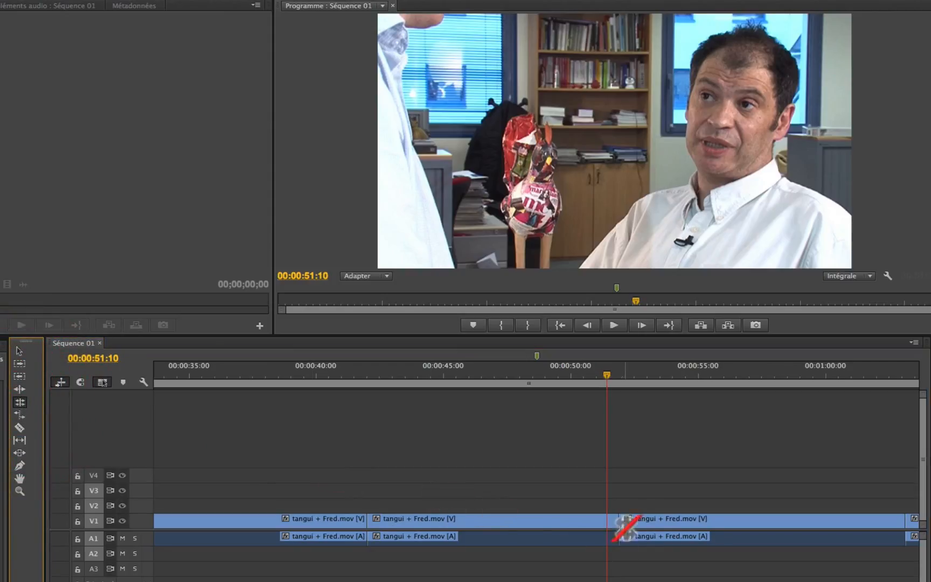
pyautogui.scroll(4, 630, 488)
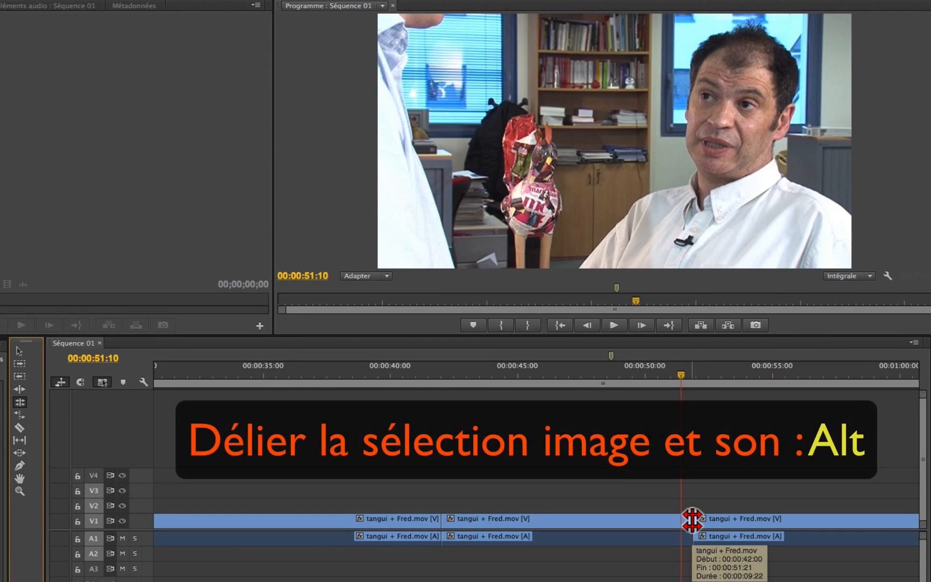
pyautogui.keyDown('alt'); pyautogui.click(692, 521); pyautogui.keyUp('alt')
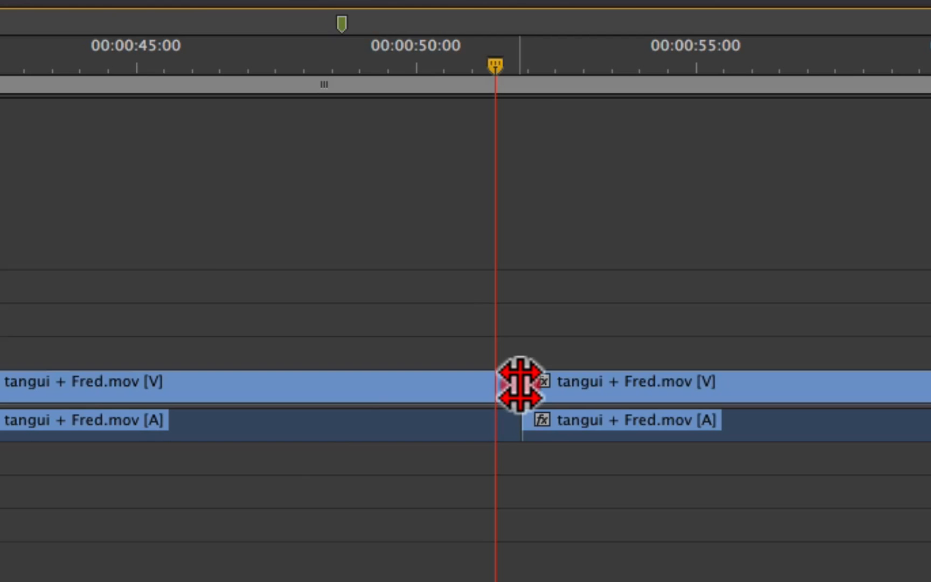
pyautogui.moveTo(521, 385); pyautogui.dragTo(507, 385)
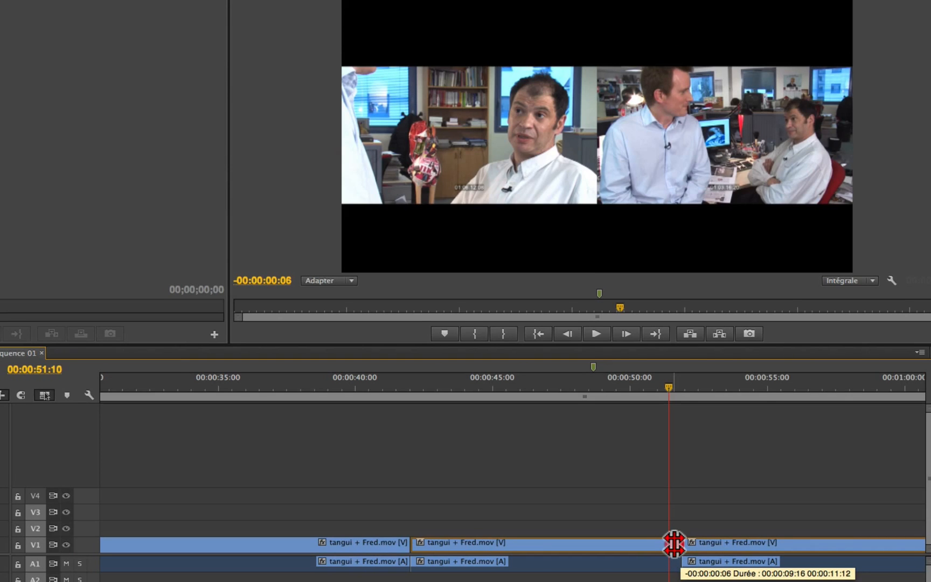
pyautogui.moveTo(674, 544)
pyautogui.mouseDown()
pyautogui.moveTo(638, 544)
pyautogui.moveTo(661, 543)
pyautogui.mouseUp()
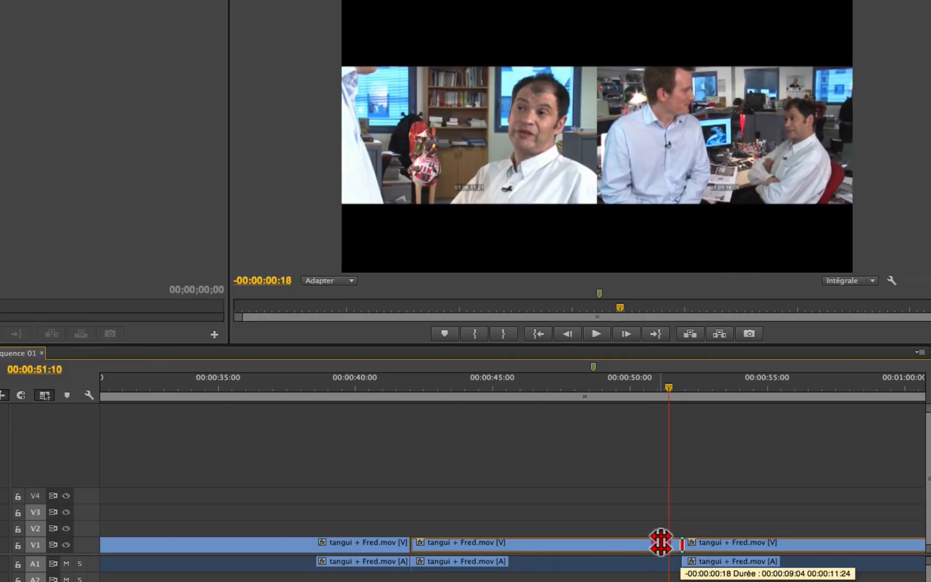
pyautogui.moveTo(661, 544); pyautogui.dragTo(662, 543)
pyautogui.moveTo(662, 543); pyautogui.dragTo(662, 543)
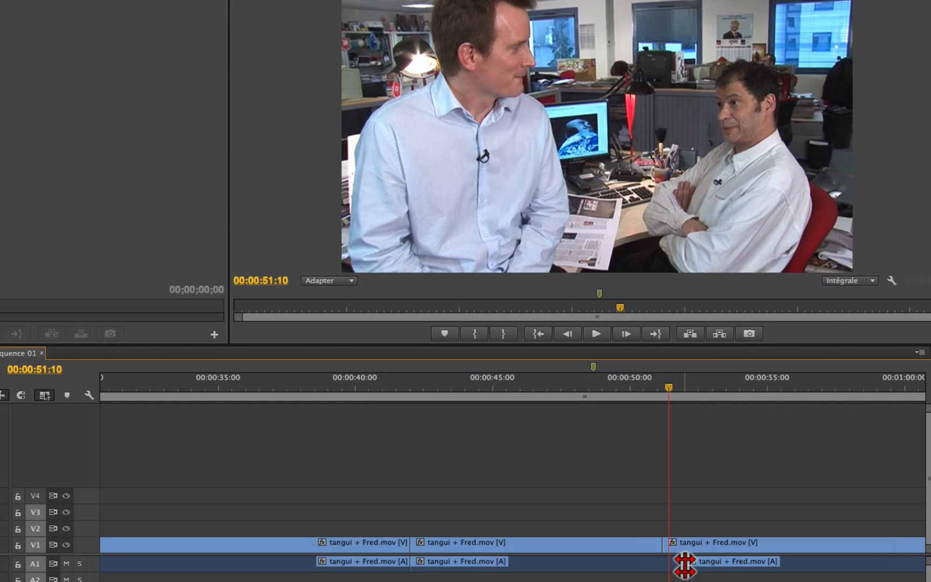
# - Play the sequence across the offset video and audio cuts between 00:00:51 and 00:00:52 to check the transition
pyautogui.click(600, 381)
pyautogui.press('space')
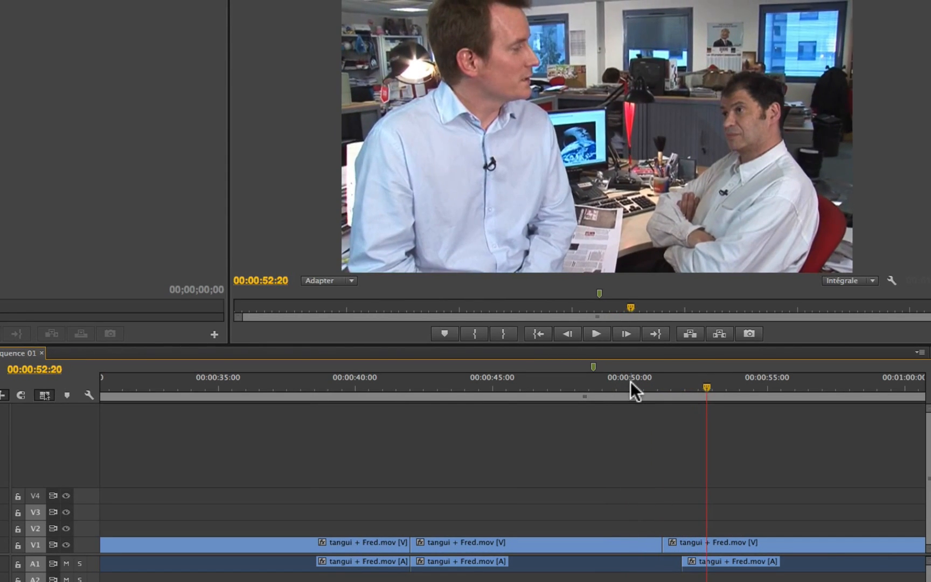
pyautogui.click(631, 381)
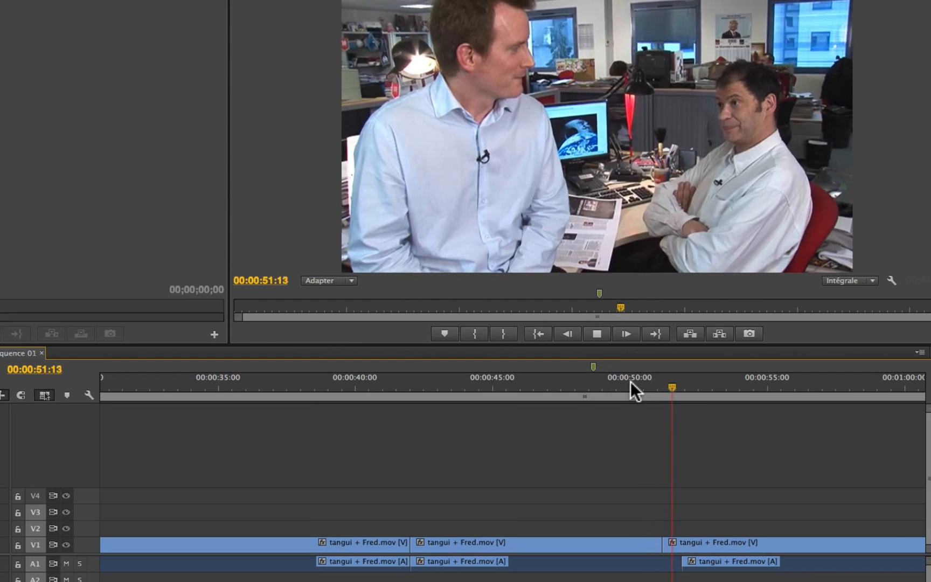
pyautogui.click(633, 382)
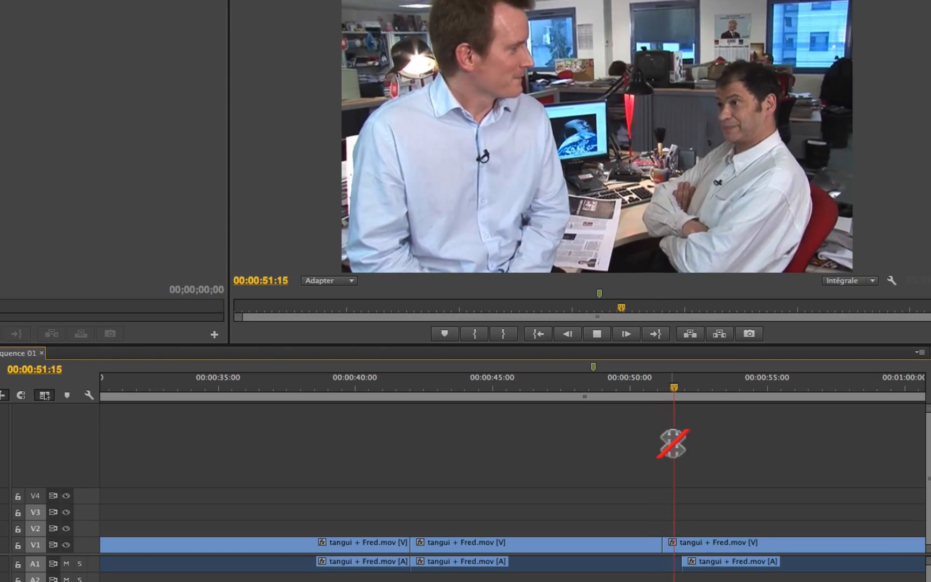
pyautogui.press('space')
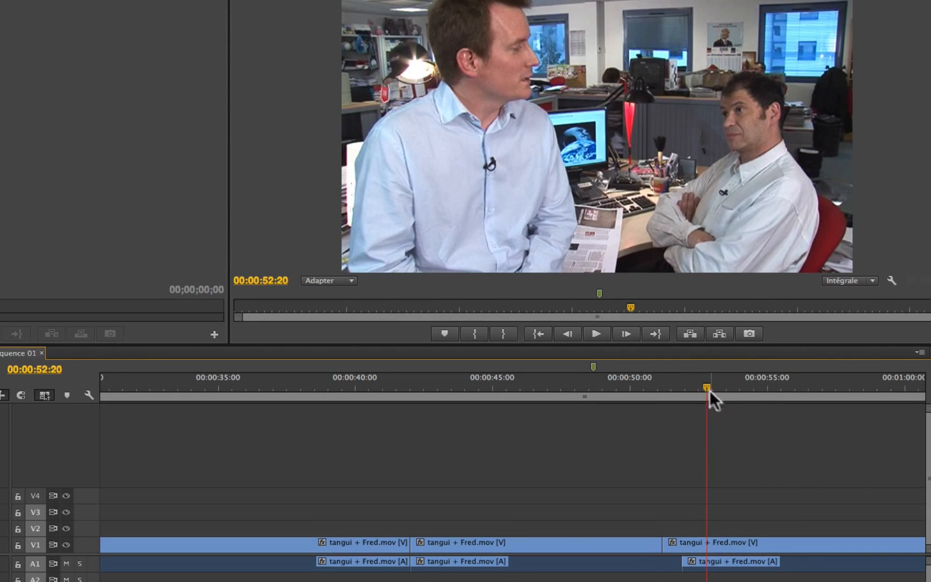
pyautogui.click(684, 387)
pyautogui.press('space')
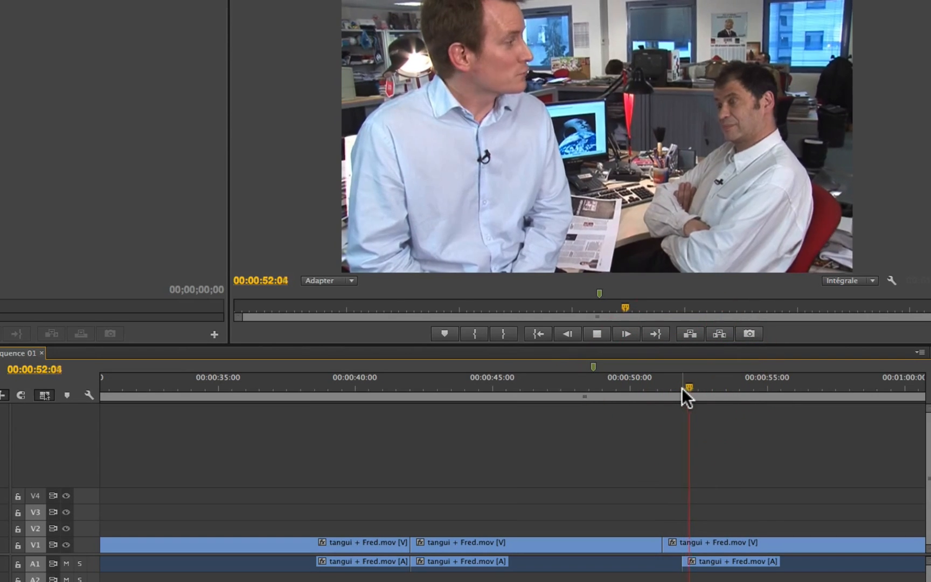
pyautogui.moveTo(625, 387); pyautogui.dragTo(652, 387)
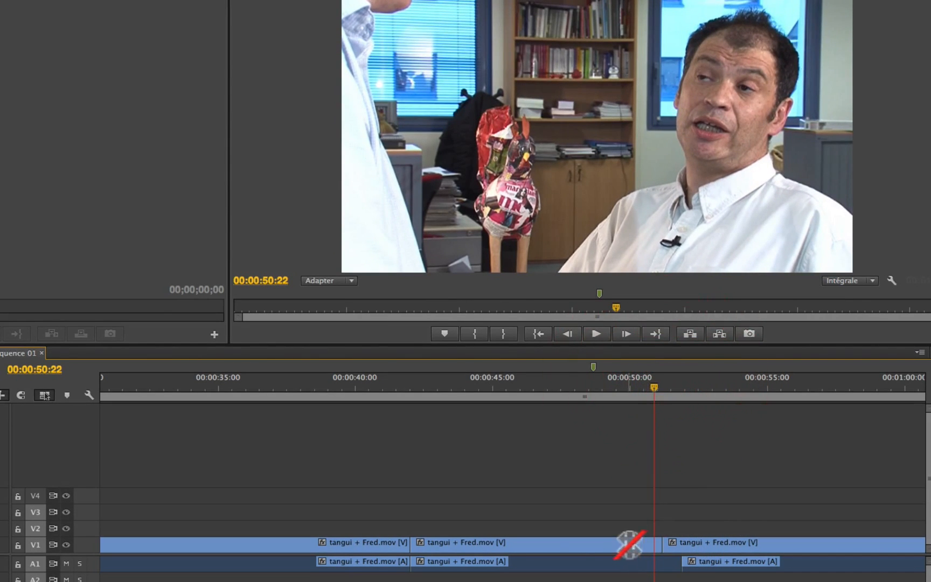
pyautogui.press('space')
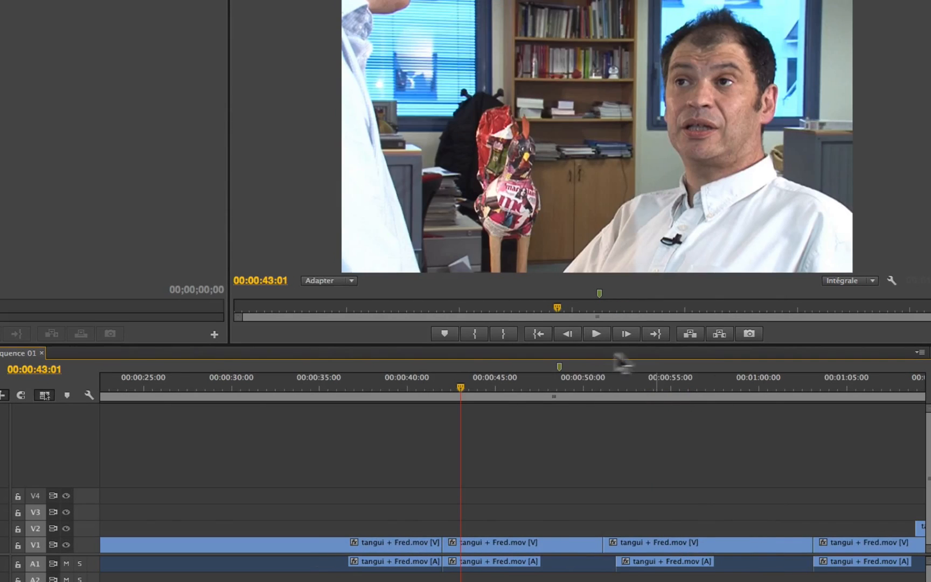
pyautogui.click(563, 379)
pyautogui.press('space')
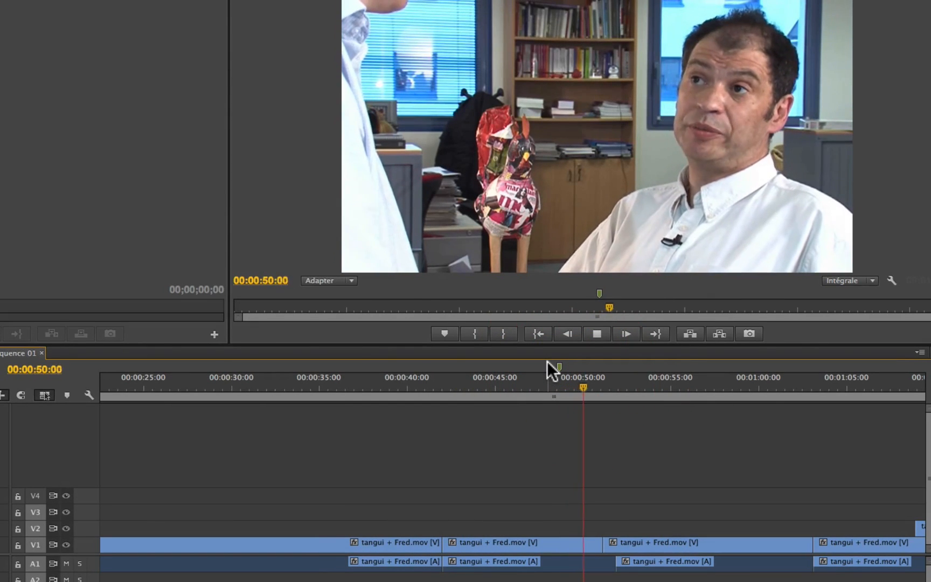
pyautogui.press('space')
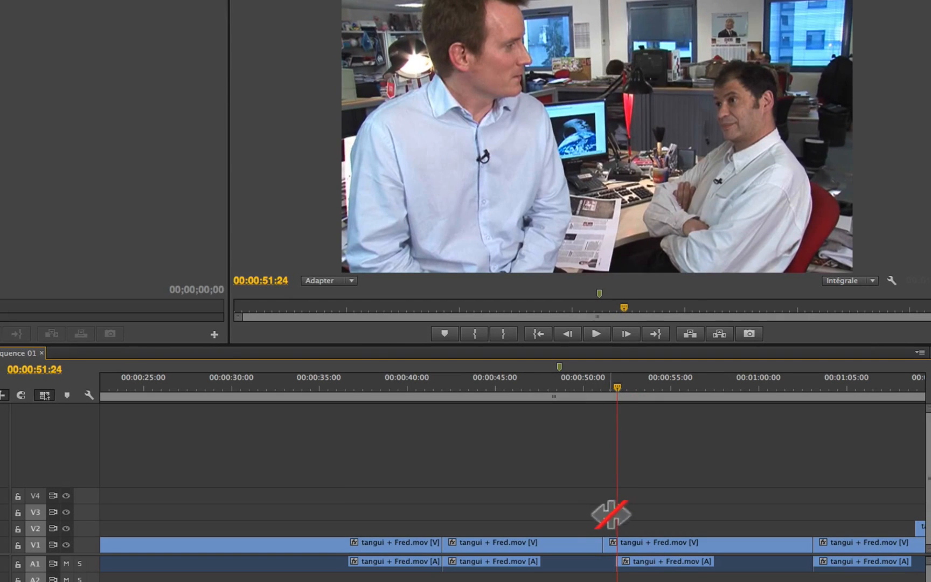
# - Review the cut near 00:01:03 and ripple-trim the end of the outgoing wide shot back to about 00:01:02:21
pyautogui.click(764, 379)
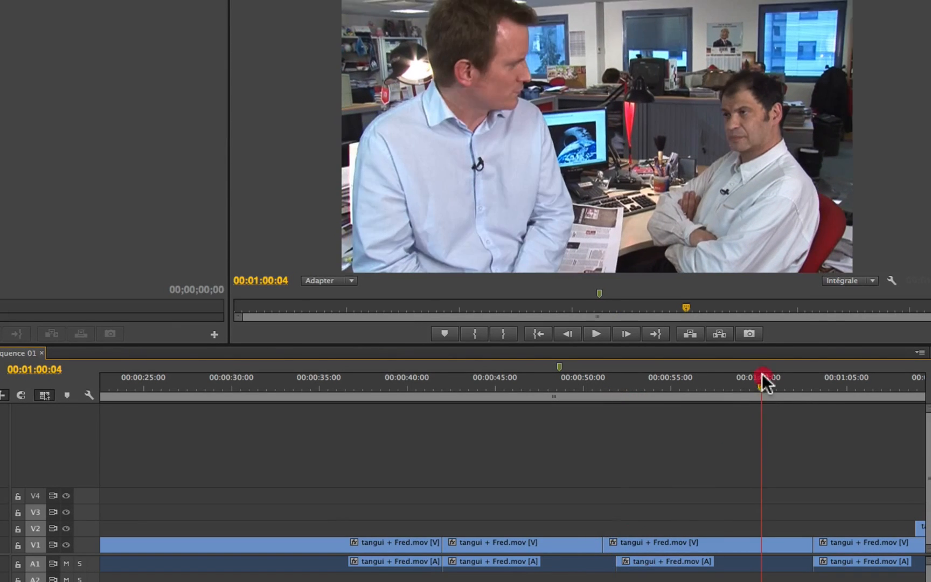
pyautogui.press('space')
pyautogui.scroll(-5, 761, 446)
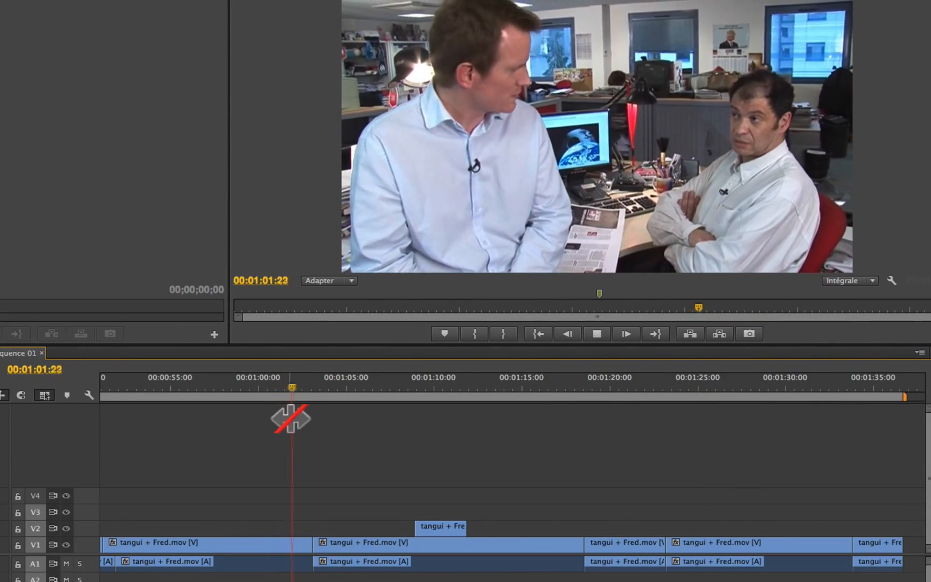
pyautogui.press('space')
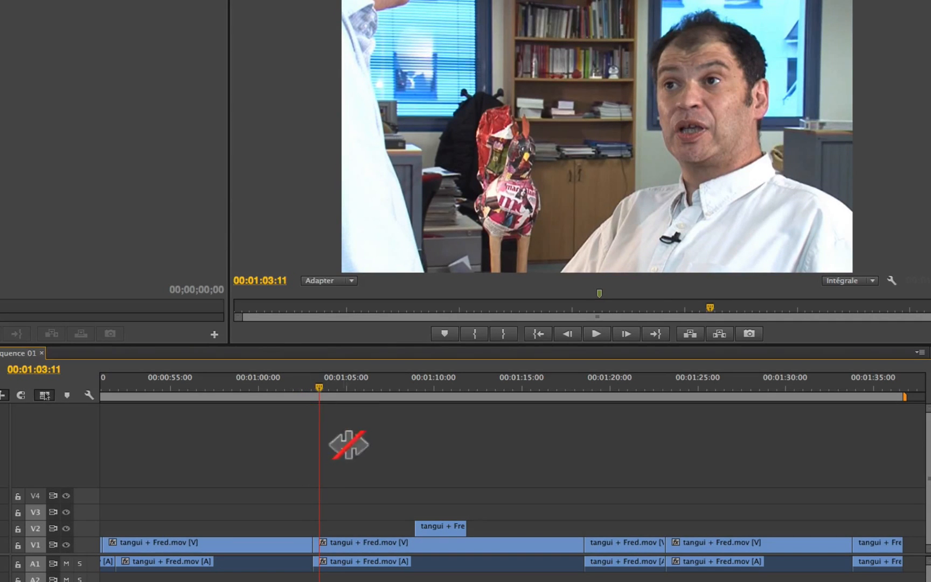
pyautogui.click(275, 390)
pyautogui.press('space')
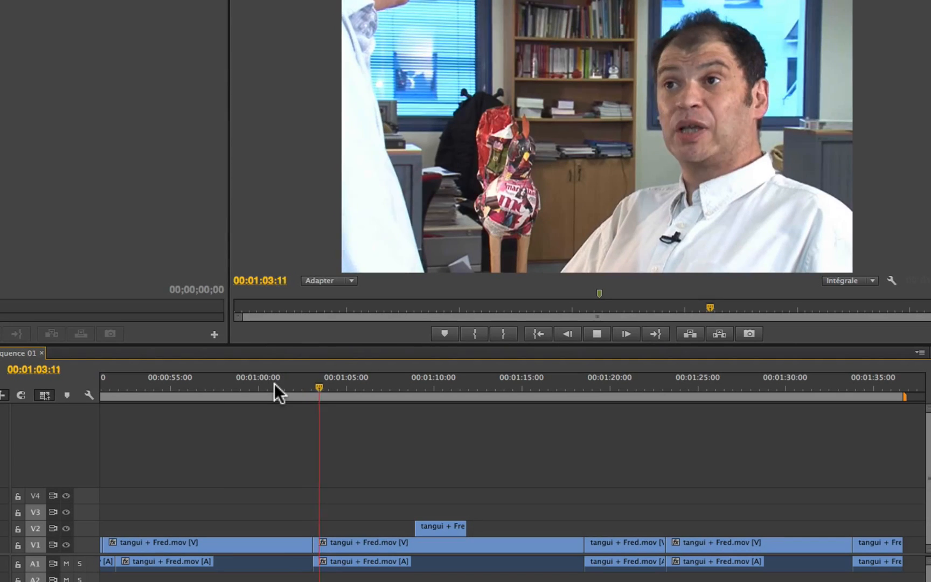
pyautogui.moveTo(274, 384); pyautogui.dragTo(311, 381)
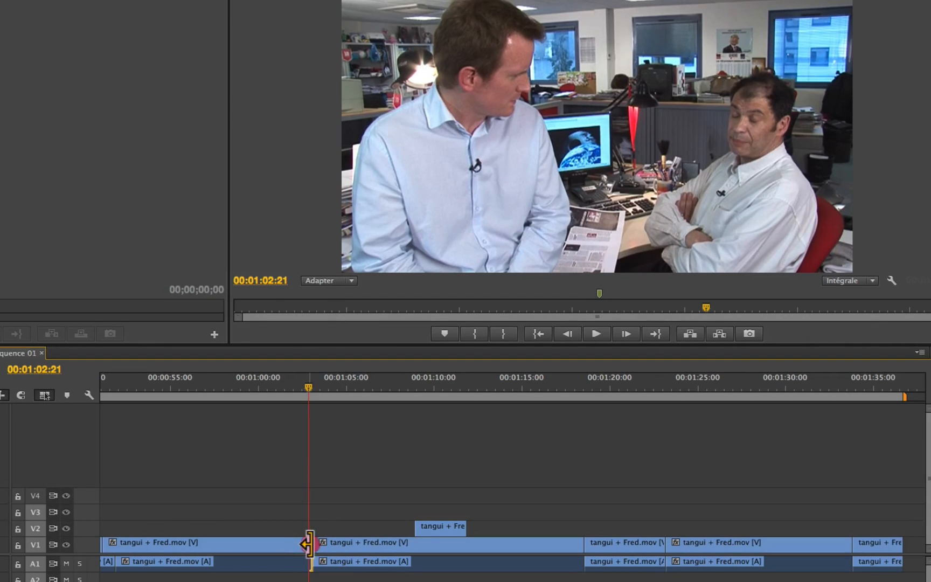
pyautogui.moveTo(308, 544)
pyautogui.mouseDown()
pyautogui.moveTo(297, 545)
pyautogui.moveTo(307, 544)
pyautogui.mouseUp()
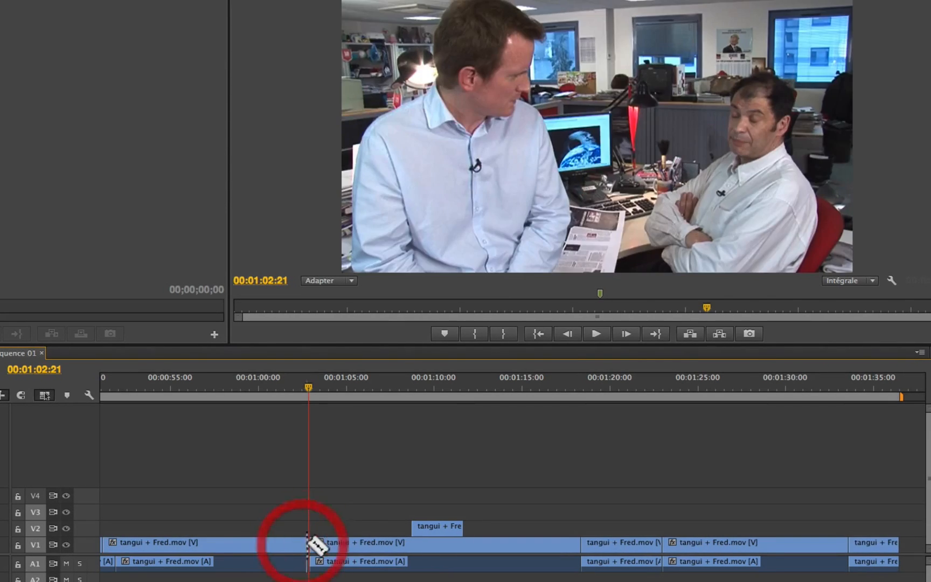
# - Check the cut near 00:01:03 in playback and roll it slightly later on the V1 video only, unlinked from the audio
pyautogui.click(272, 384)
pyautogui.press('space')
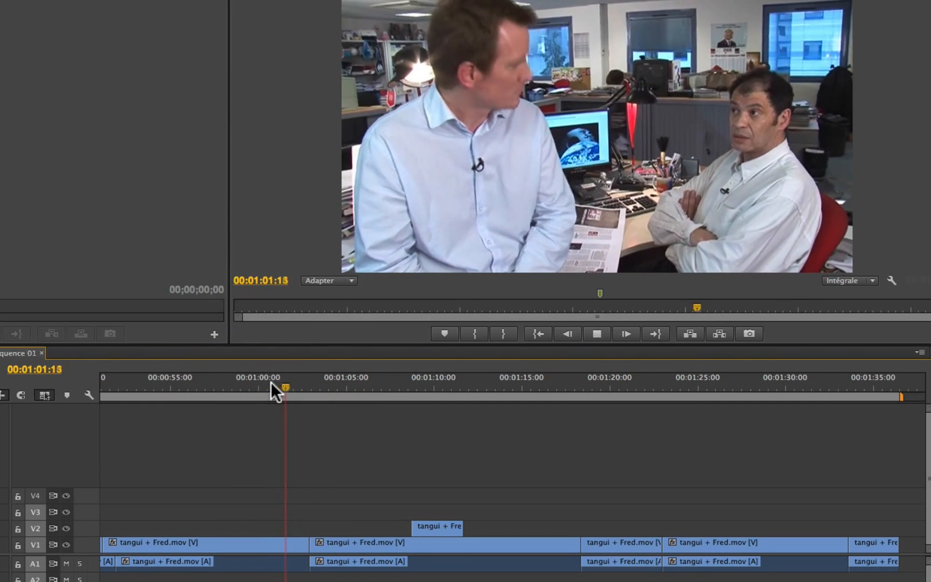
pyautogui.press('space')
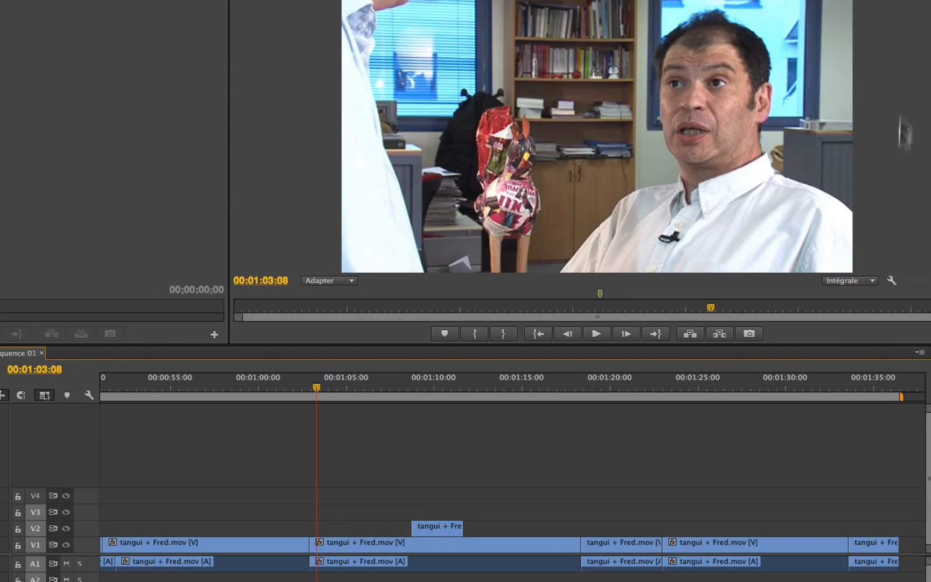
pyautogui.moveTo(318, 380); pyautogui.dragTo(296, 386)
pyautogui.press('space')
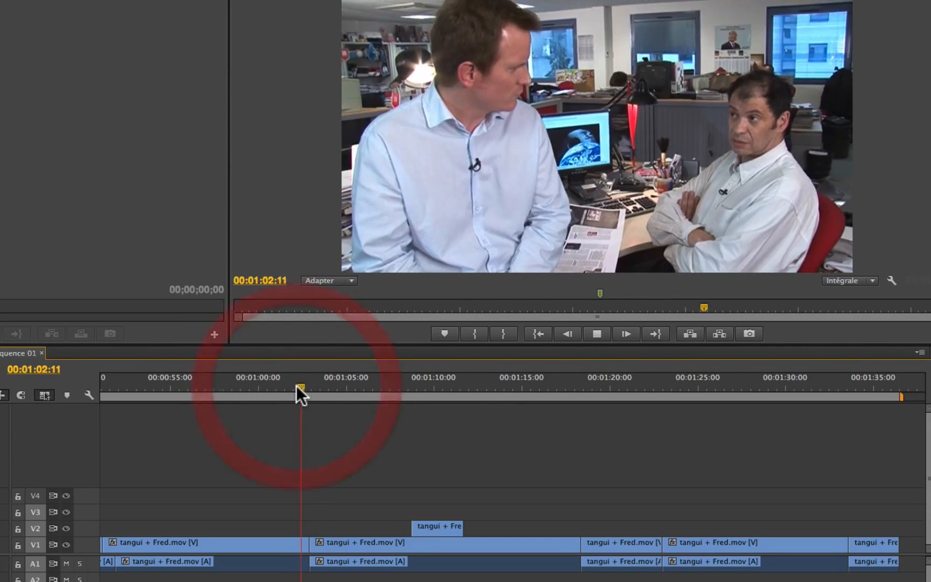
pyautogui.press('space')
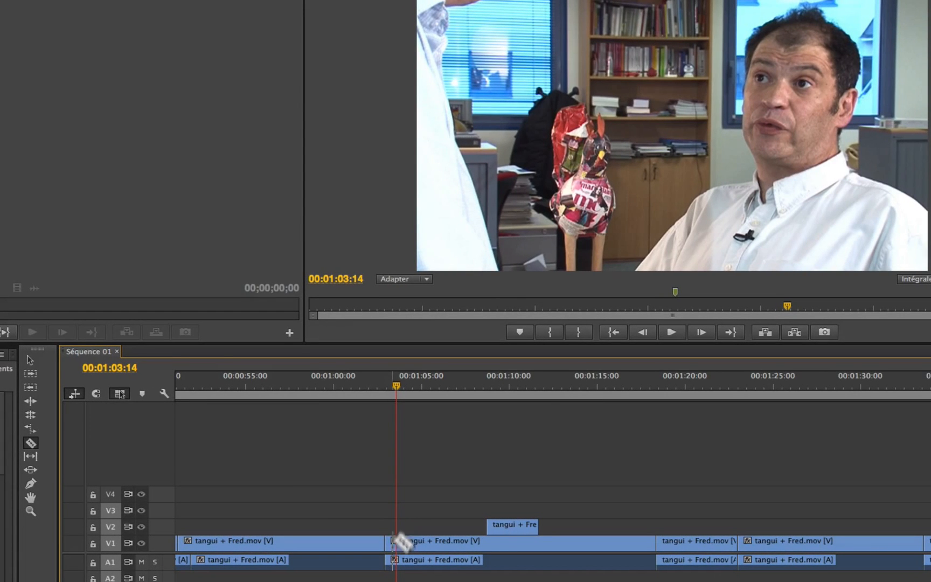
pyautogui.click(30, 418)
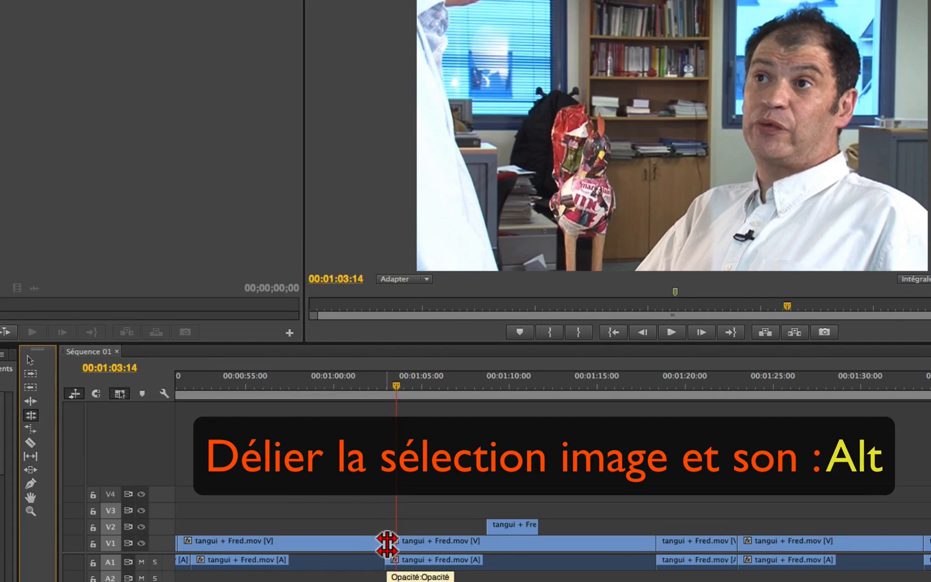
pyautogui.keyDown('alt'); pyautogui.click(386, 543); pyautogui.keyUp('alt')
pyautogui.moveTo(387, 542)
pyautogui.mouseDown()
pyautogui.moveTo(396, 543)
pyautogui.moveTo(375, 544)
pyautogui.moveTo(388, 542)
pyautogui.mouseUp()
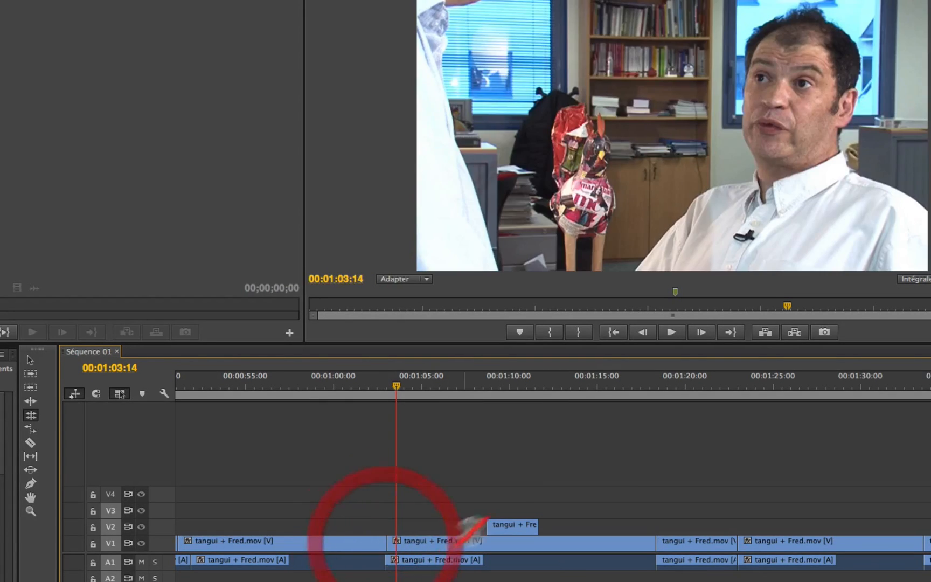
pyautogui.click(340, 384)
pyautogui.press('space')
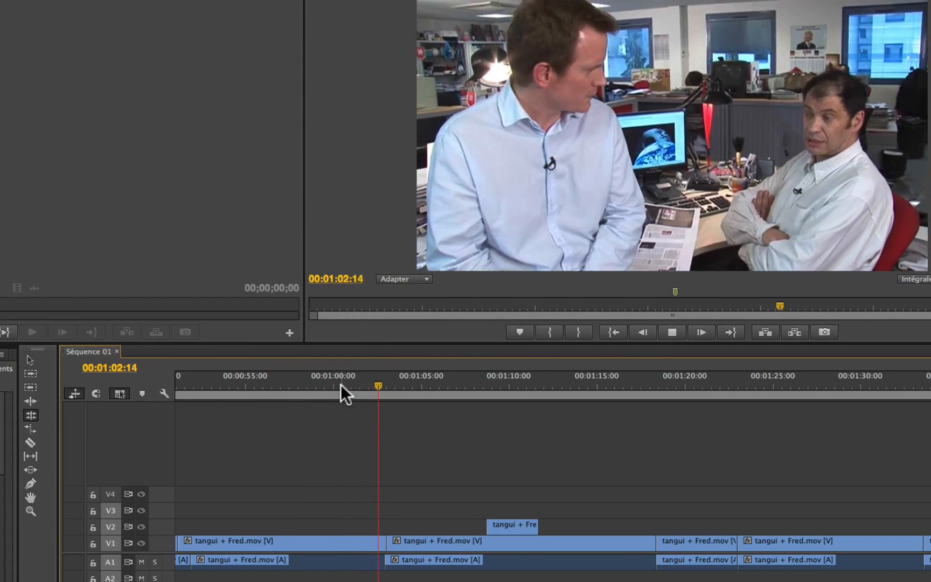
# - Roll the V1 video cut near 00:01:03 a few frames later, unlinked from the audio, and play the transition from about 00:01:01
pyautogui.press('space')
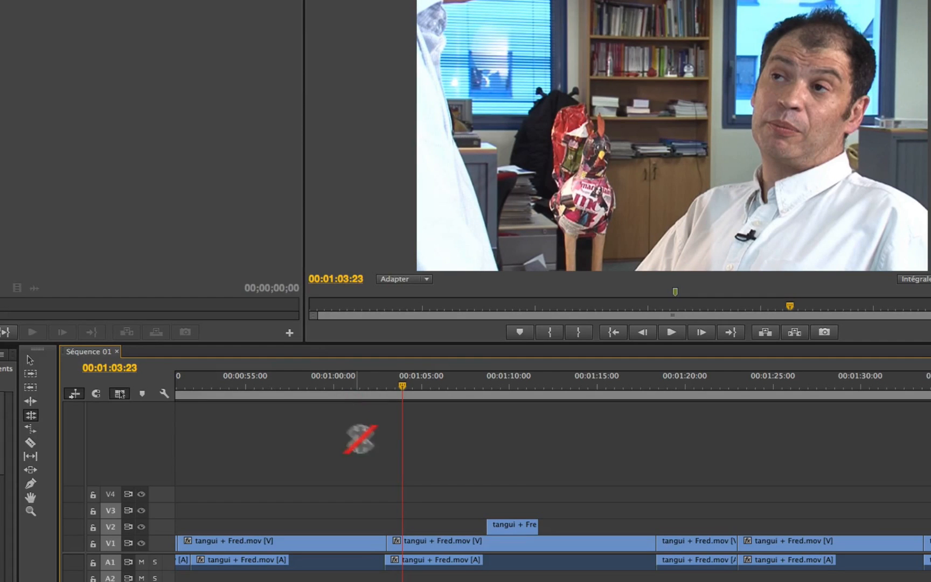
pyautogui.moveTo(387, 543); pyautogui.dragTo(397, 542)
pyautogui.click(347, 384)
pyautogui.press('space')
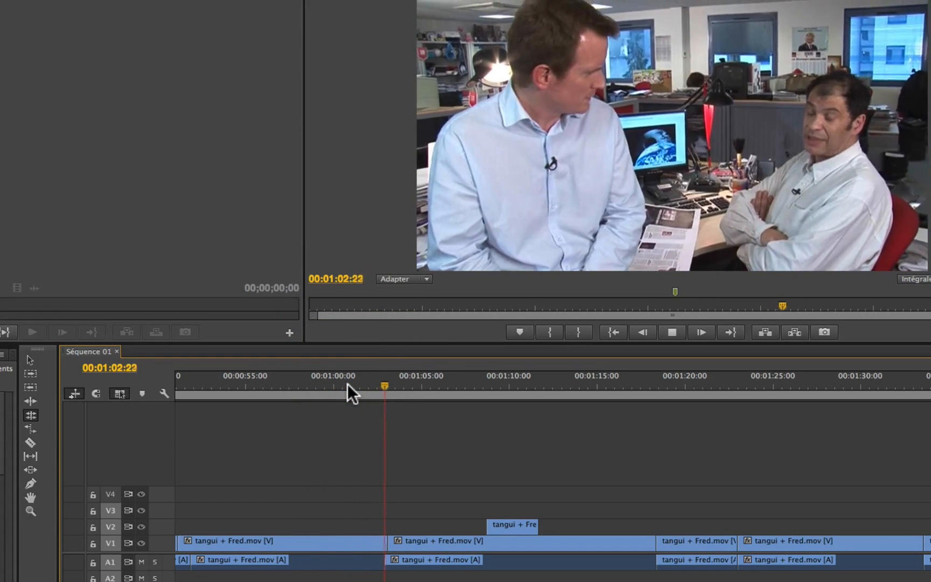
pyautogui.click(347, 383)
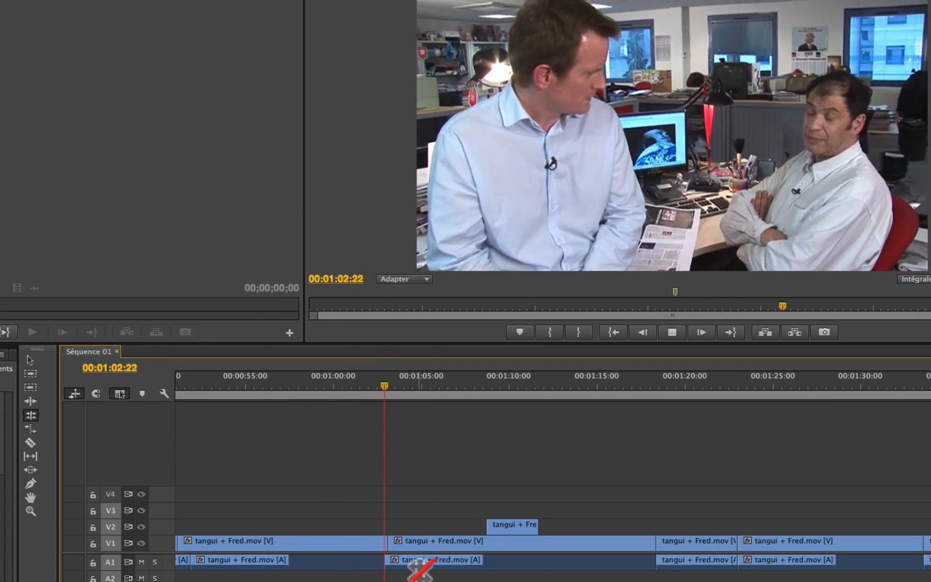
pyautogui.press('space')
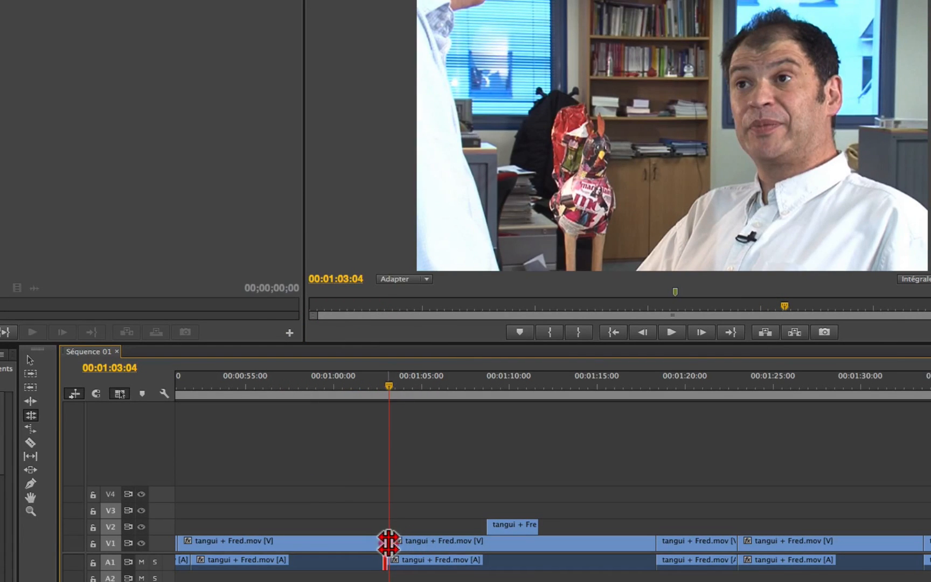
# - Try rolling the V1 video cut near 00:01:03 further past the audio cut and play the transition
pyautogui.moveTo(388, 543); pyautogui.dragTo(390, 543)
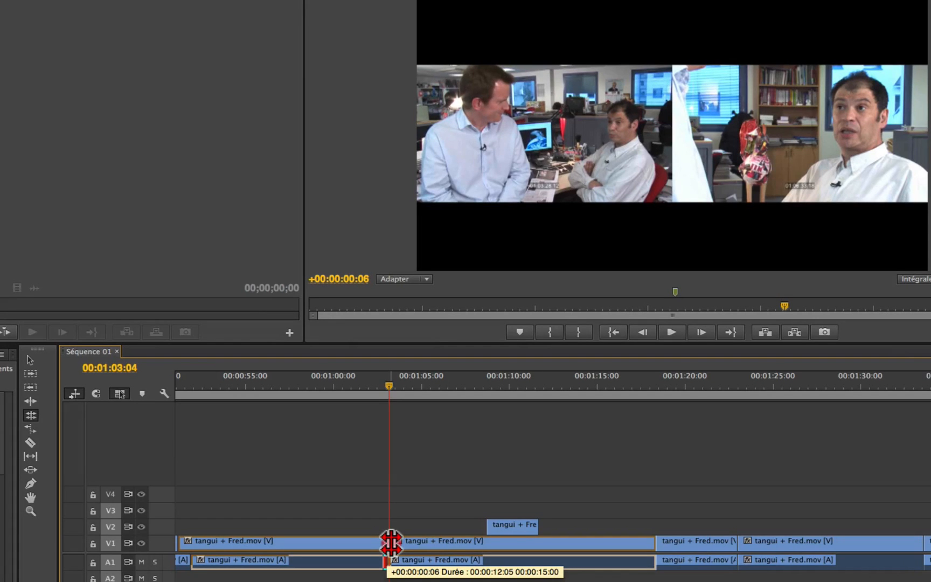
pyautogui.moveTo(391, 543); pyautogui.dragTo(396, 543)
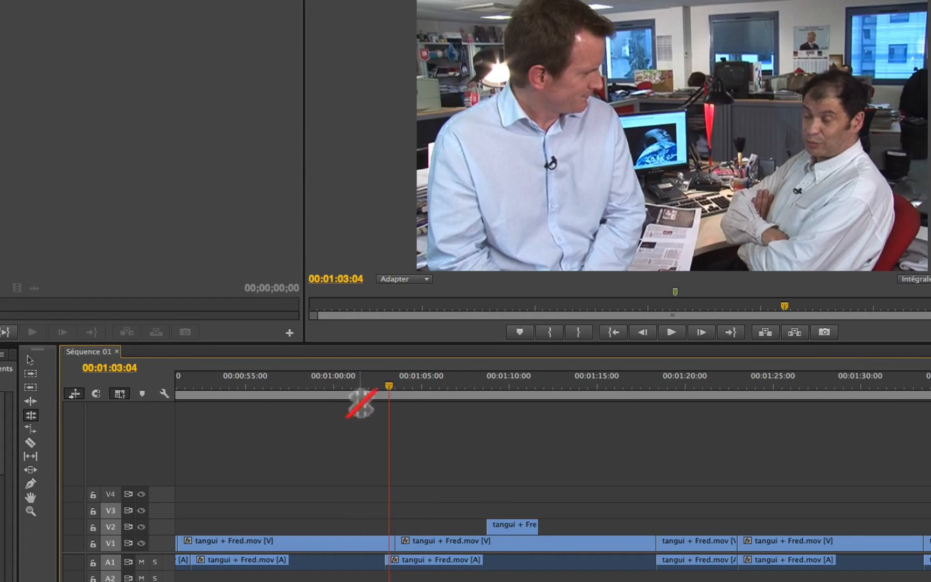
pyautogui.click(352, 377)
pyautogui.press('space')
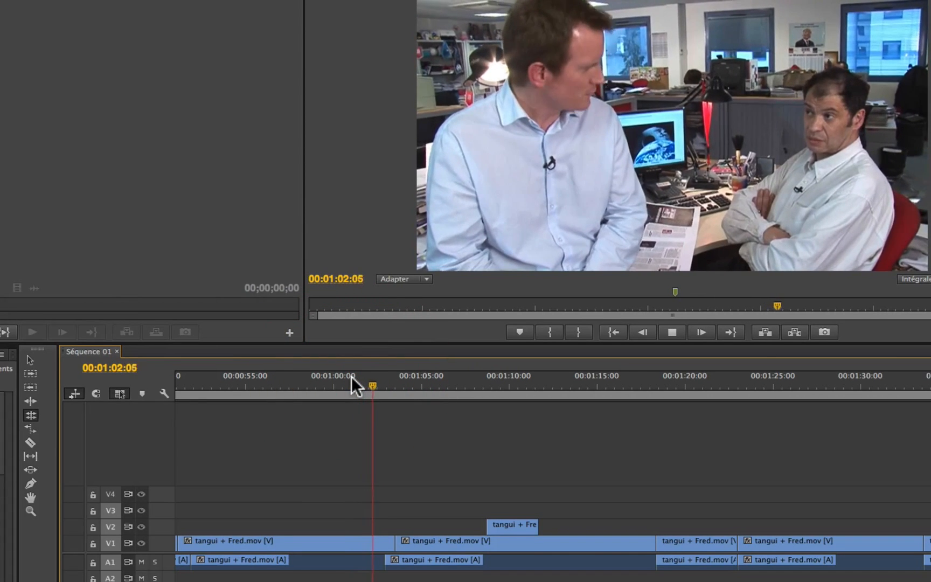
pyautogui.press('space')
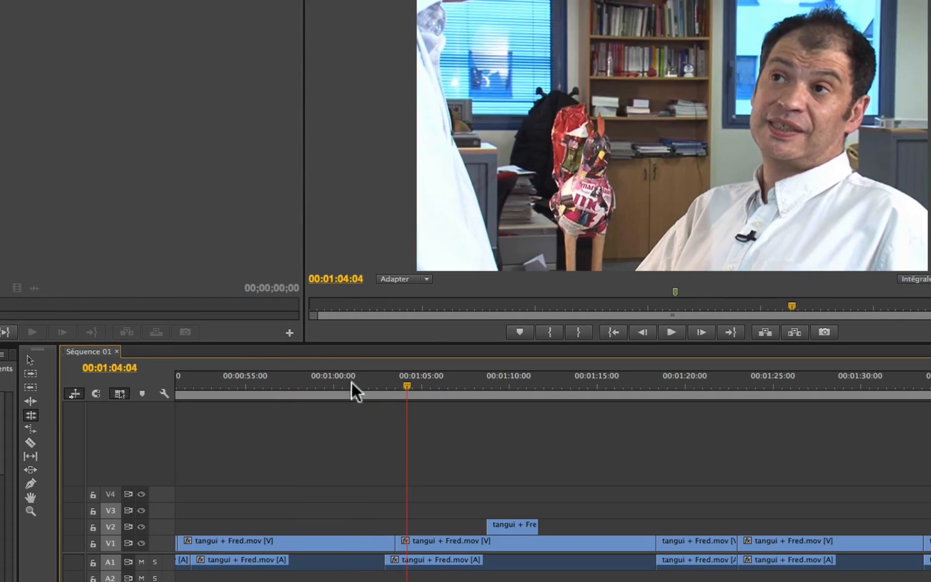
# - Replay the transition near 00:01:03 from 00:01:01:05 to check the offset between the video and audio cuts
pyautogui.click(354, 378)
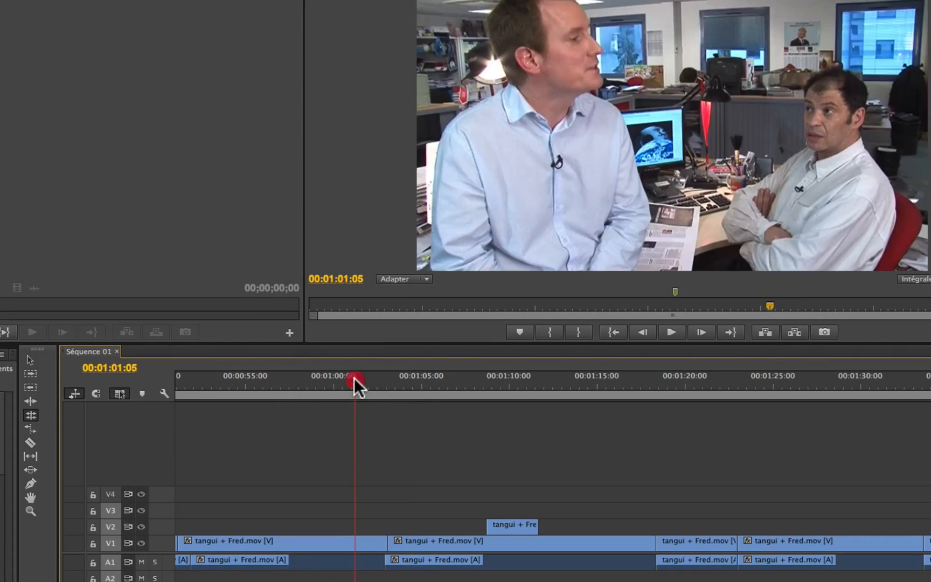
pyautogui.press('space')
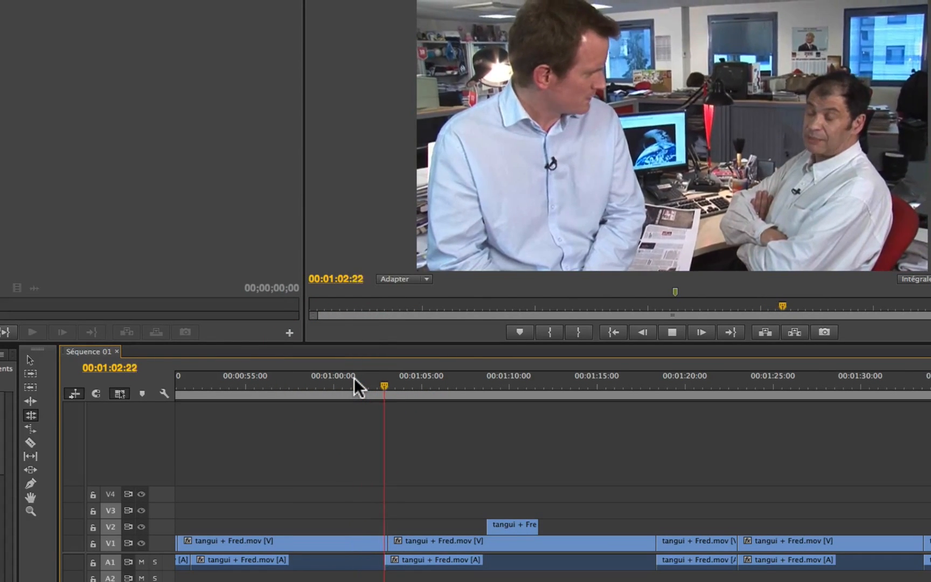
pyautogui.click(354, 378)
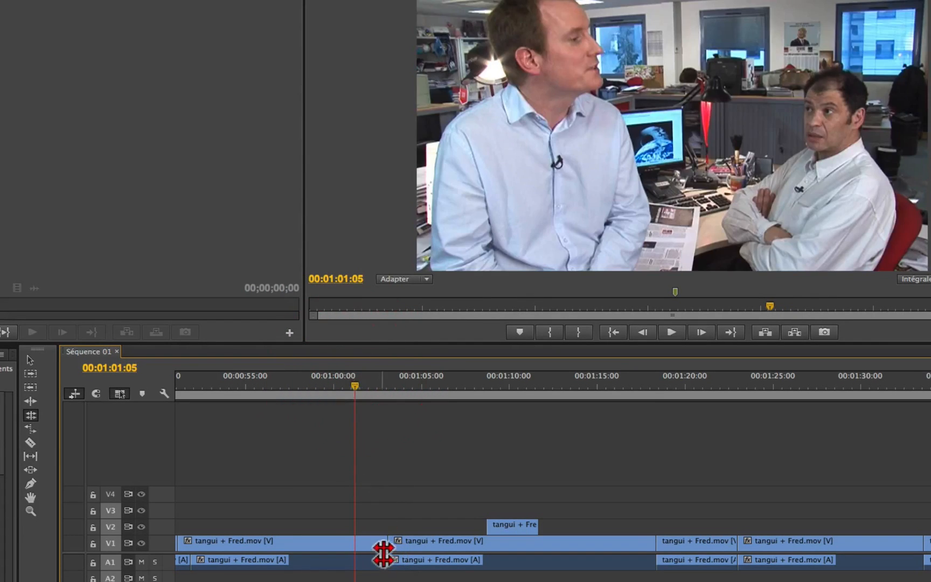
pyautogui.press('space')
# - Play across both offset cuts, from about 00:00:50:10 and again from 00:01:01:02, to check the flow between the shots
pyautogui.scroll(3, 432, 515)
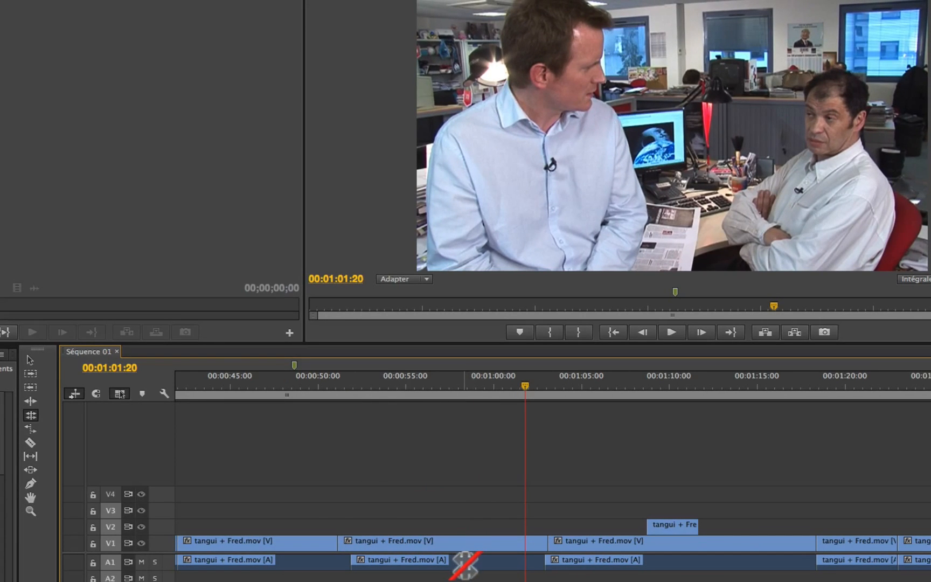
pyautogui.press('=')
pyautogui.scroll(3, 464, 565)
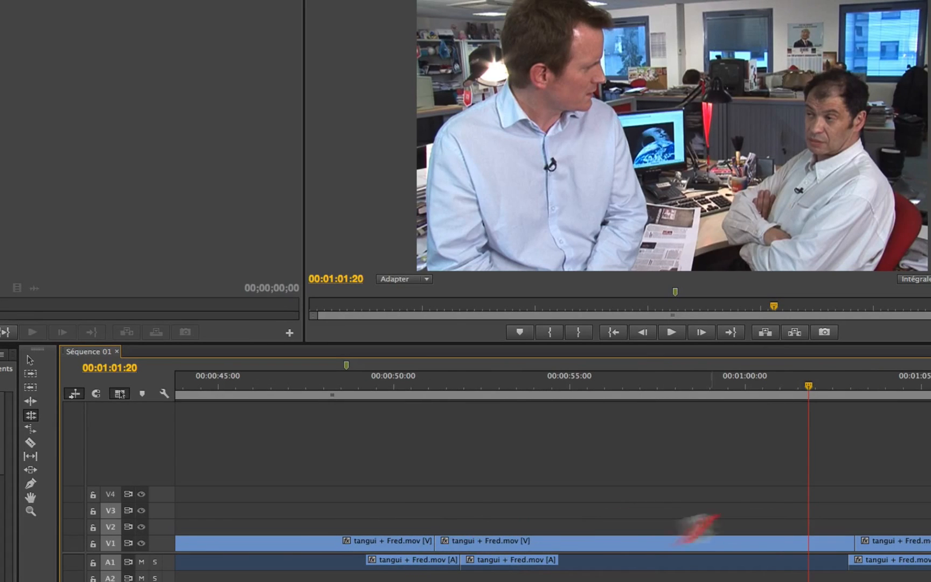
pyautogui.click(410, 380)
pyautogui.press('space')
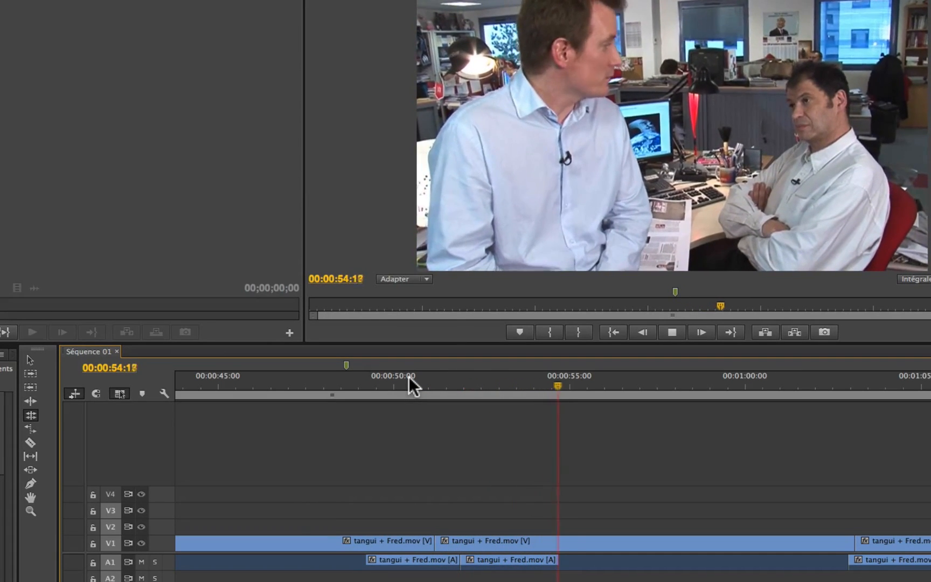
pyautogui.click(784, 384)
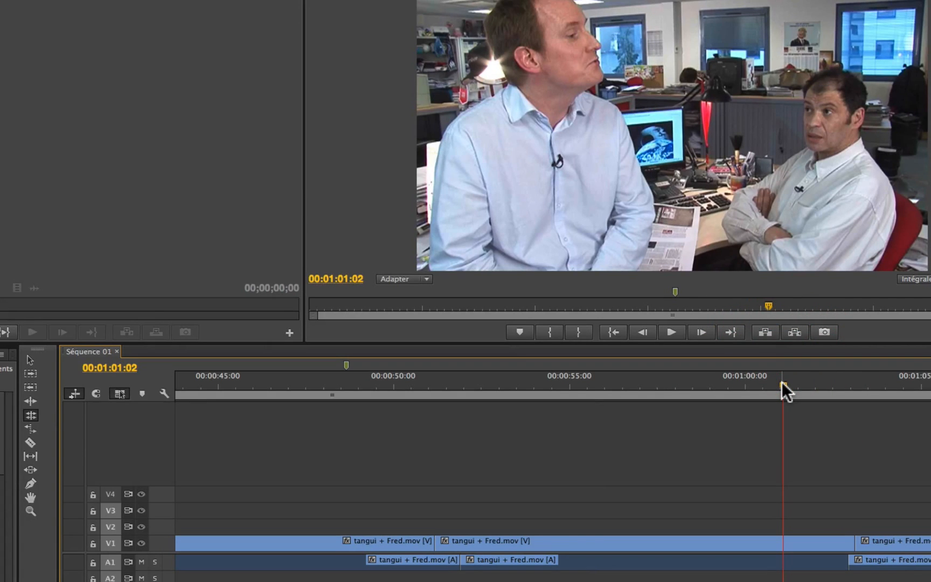
pyautogui.press('space')
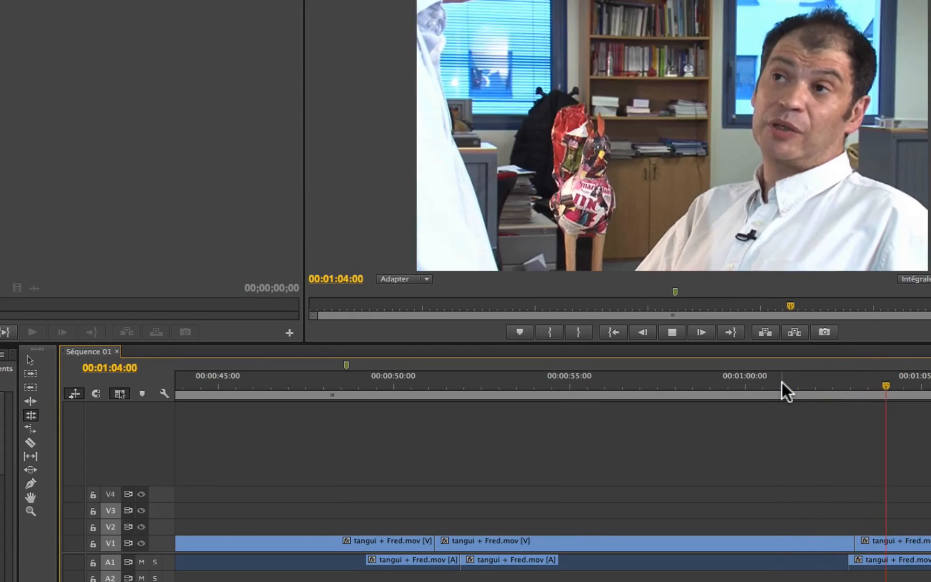
pyautogui.press('space')
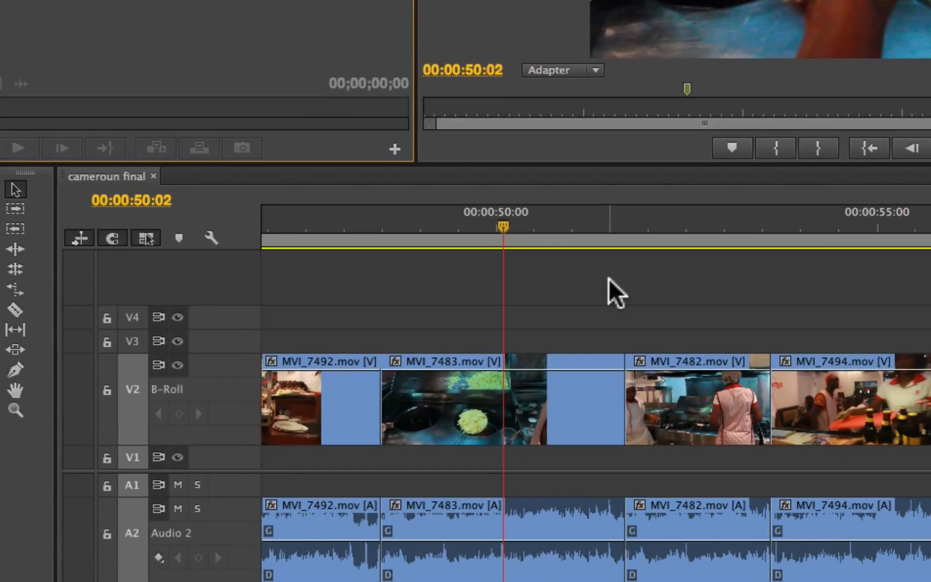
# - Activate the Slip tool and place the playhead at the start of the MVI_7483.mov clip, at 00:00:48:12
pyautogui.click(15, 330)
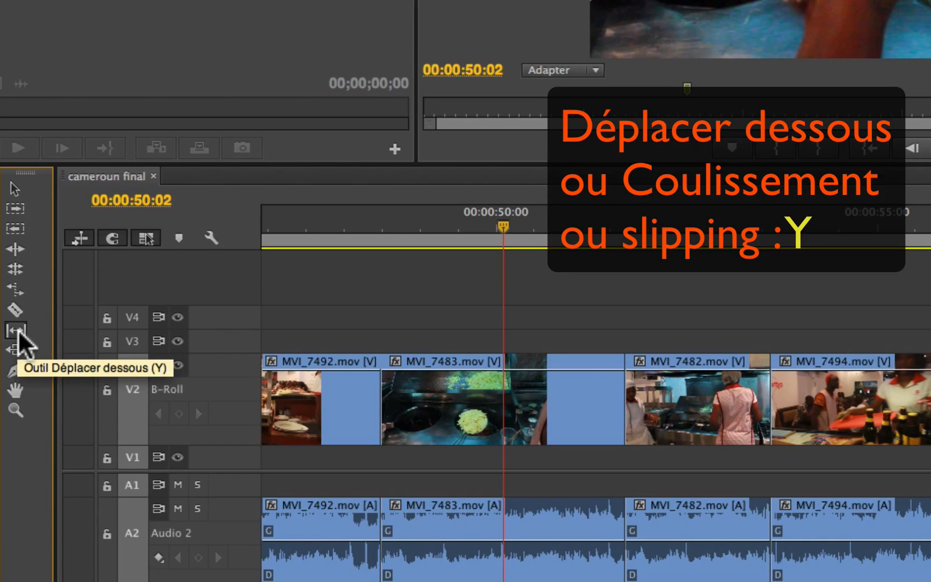
pyautogui.click(16, 329)
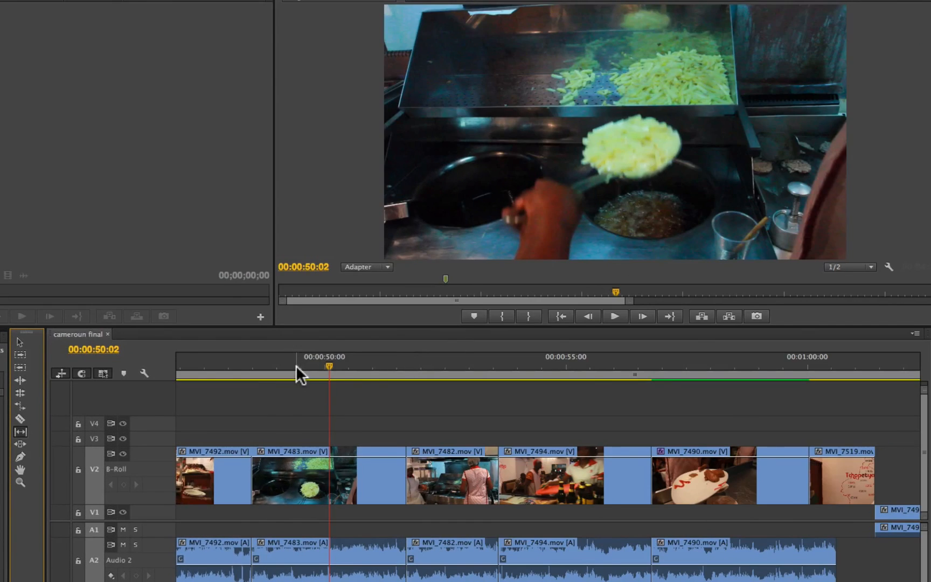
pyautogui.moveTo(296, 370); pyautogui.dragTo(251, 383)
pyautogui.click(255, 375)
pyautogui.click(297, 372)
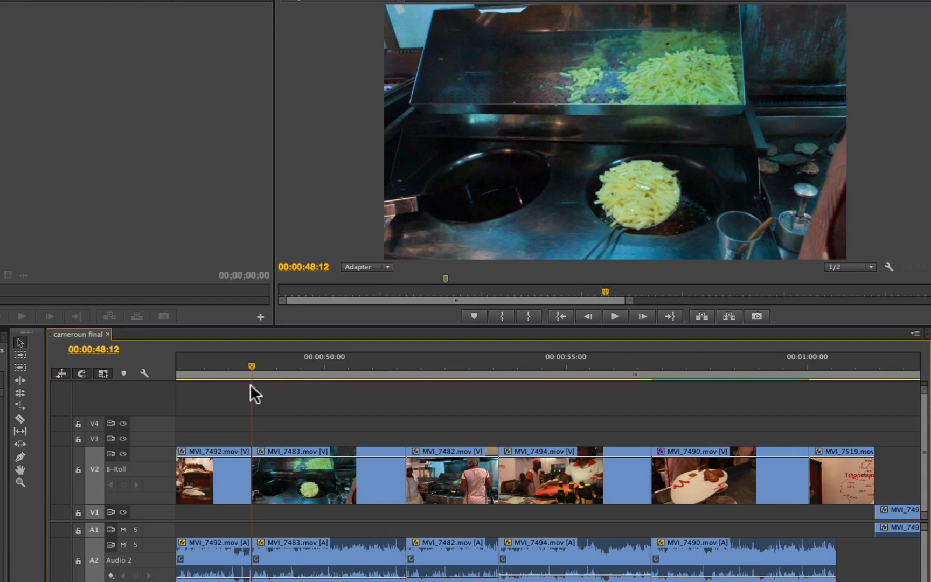
pyautogui.click(251, 385)
pyautogui.click(250, 374)
pyautogui.click(251, 372)
# - Play and scrub the MVI_7483.mov clip from 00:00:48:12 to about 00:00:51:12 to examine where its action begins and ends
pyautogui.moveTo(255, 365); pyautogui.dragTo(264, 364)
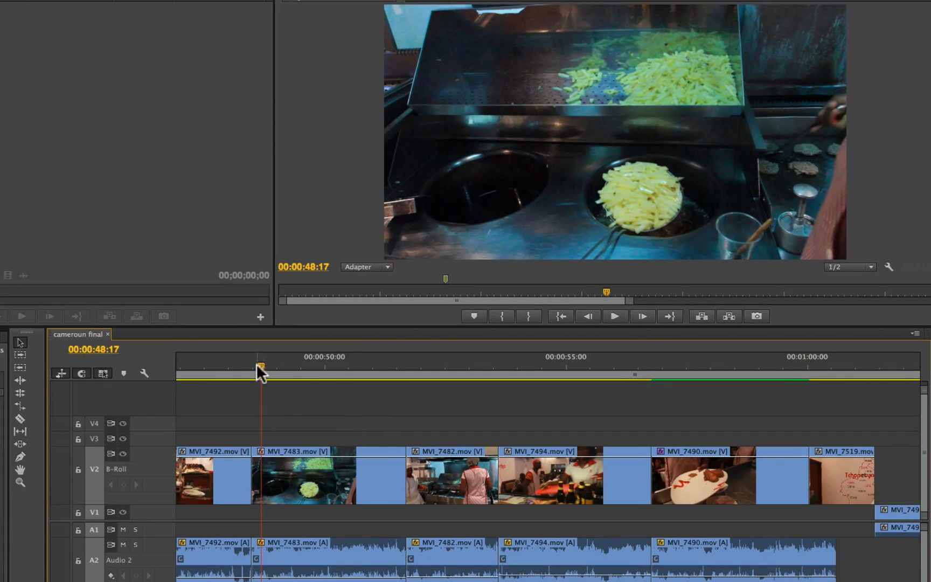
pyautogui.moveTo(260, 366); pyautogui.dragTo(250, 374)
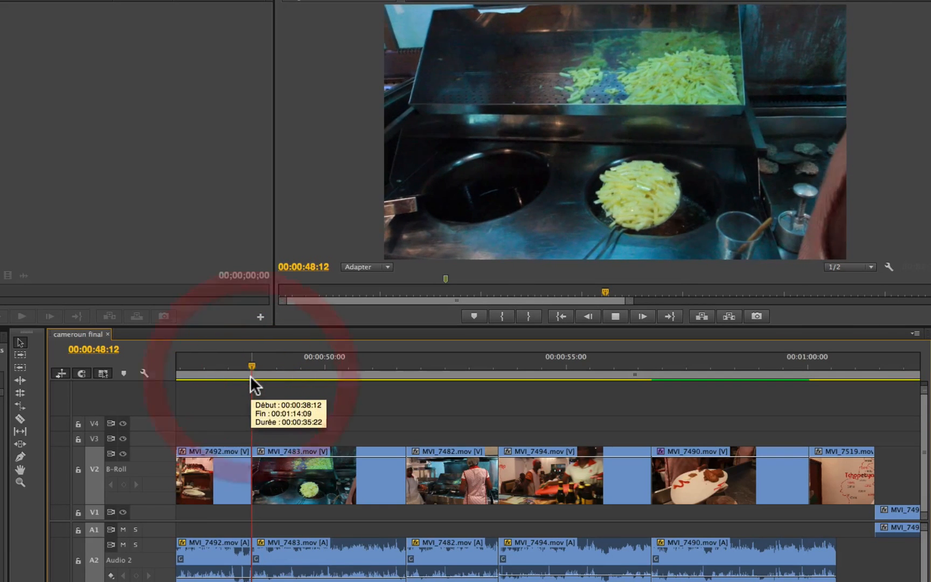
pyautogui.press('space')
pyautogui.press('space')
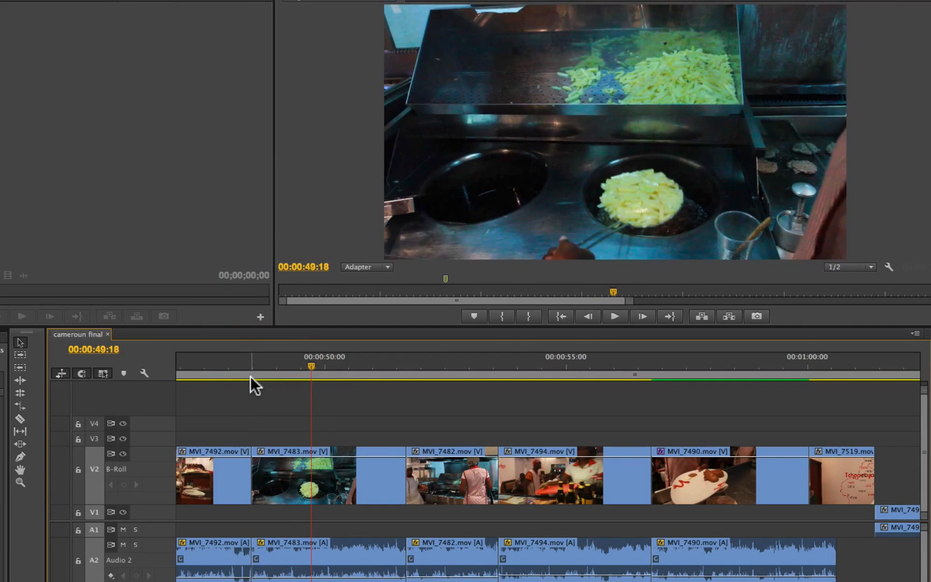
pyautogui.moveTo(255, 376); pyautogui.dragTo(396, 374)
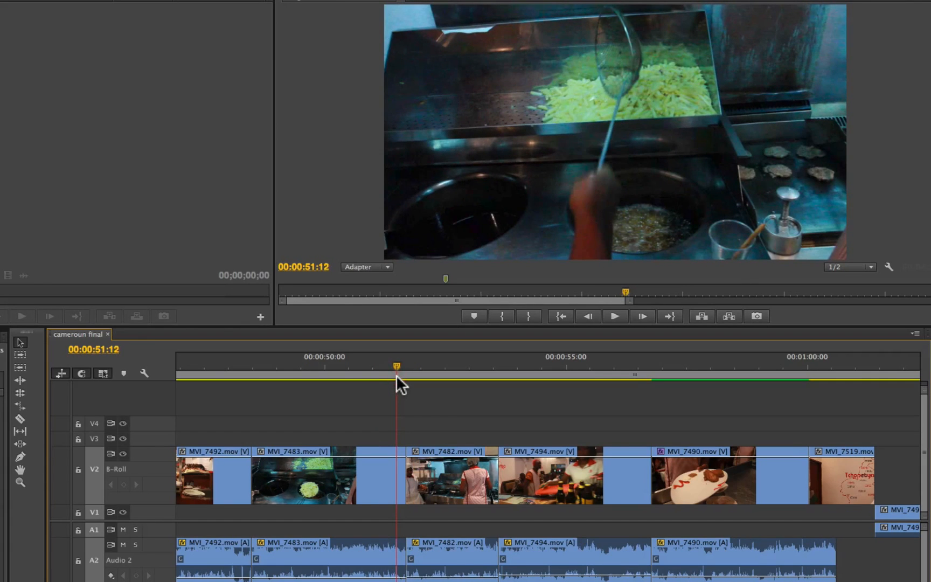
pyautogui.click(267, 376)
pyautogui.moveTo(259, 378); pyautogui.dragTo(278, 375)
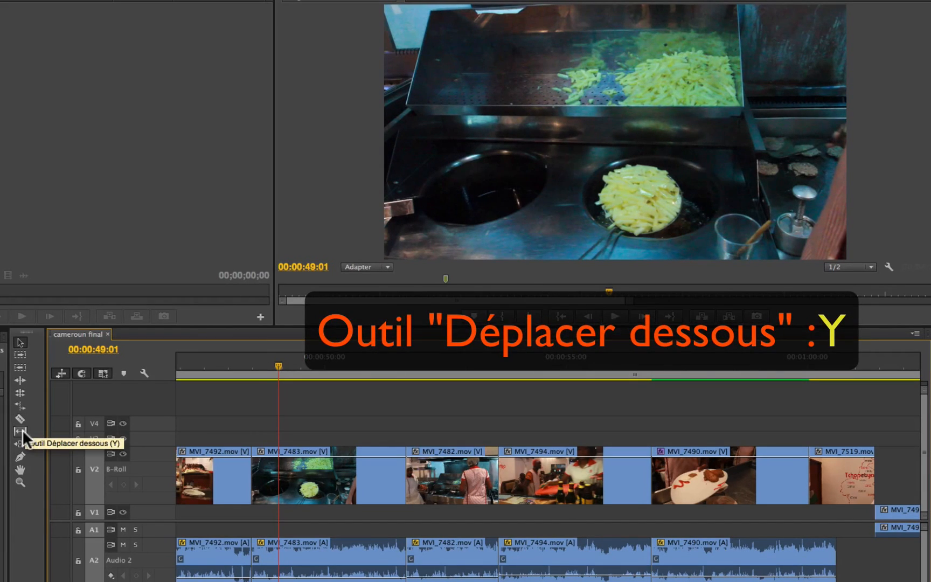
# - With the Slip tool, shift the content of the MVI_7483.mov clip to later source footage, keeping its position and duration
pyautogui.click(20, 431)
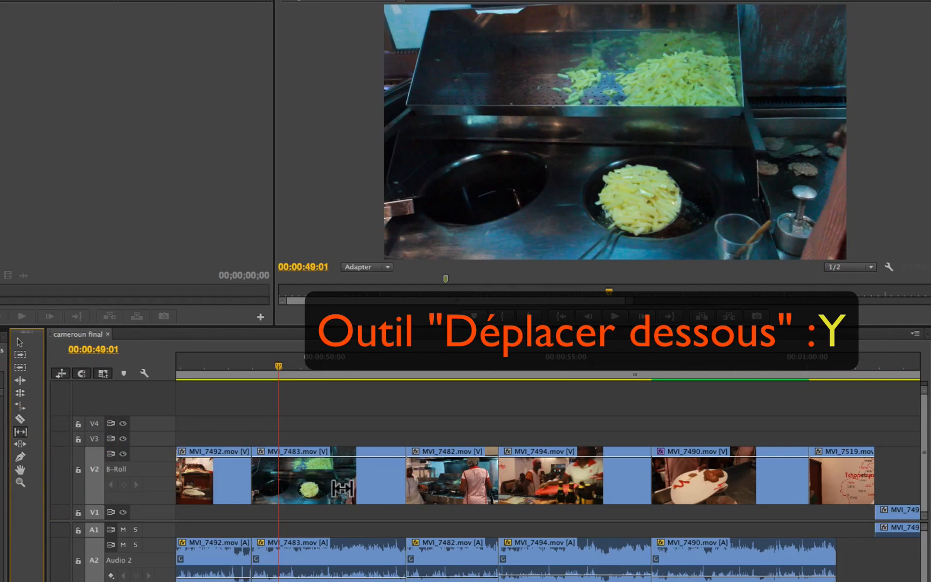
pyautogui.click(325, 488)
pyautogui.moveTo(325, 488); pyautogui.dragTo(274, 488)
# - Play the slipped MVI_7483.mov clip twice from 00:00:48:09 to check its action between the neighbouring shots
pyautogui.click(246, 363)
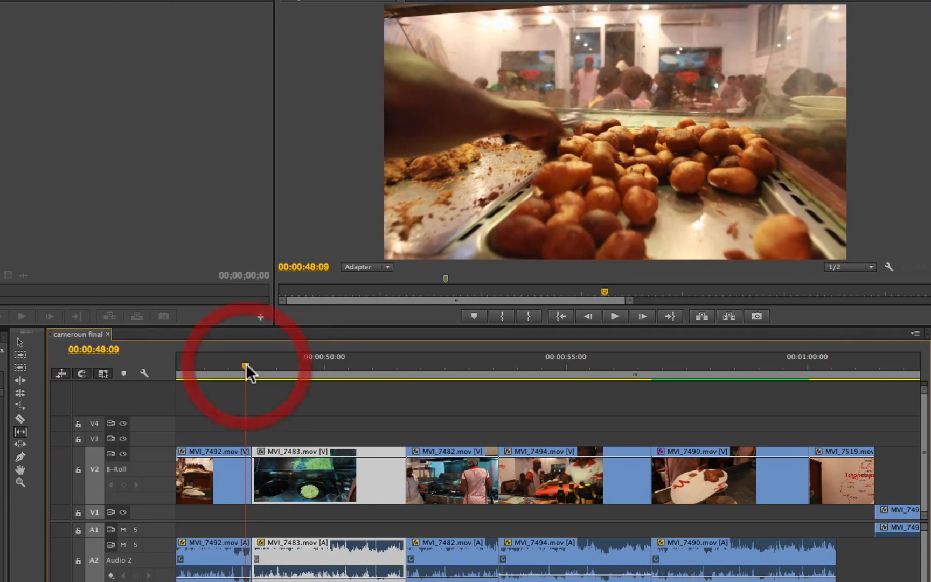
pyautogui.press('space')
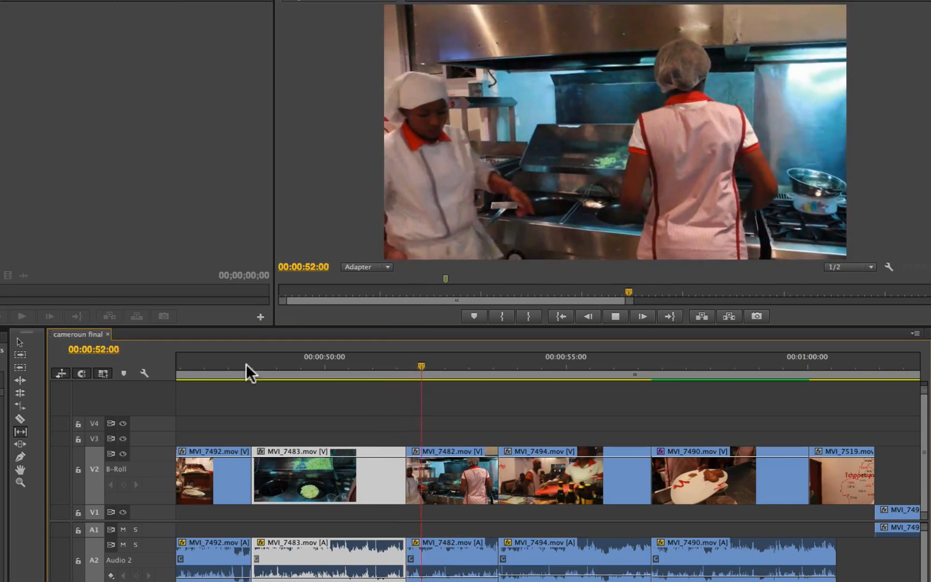
pyautogui.press('space')
pyautogui.click(246, 364)
pyautogui.press('space')
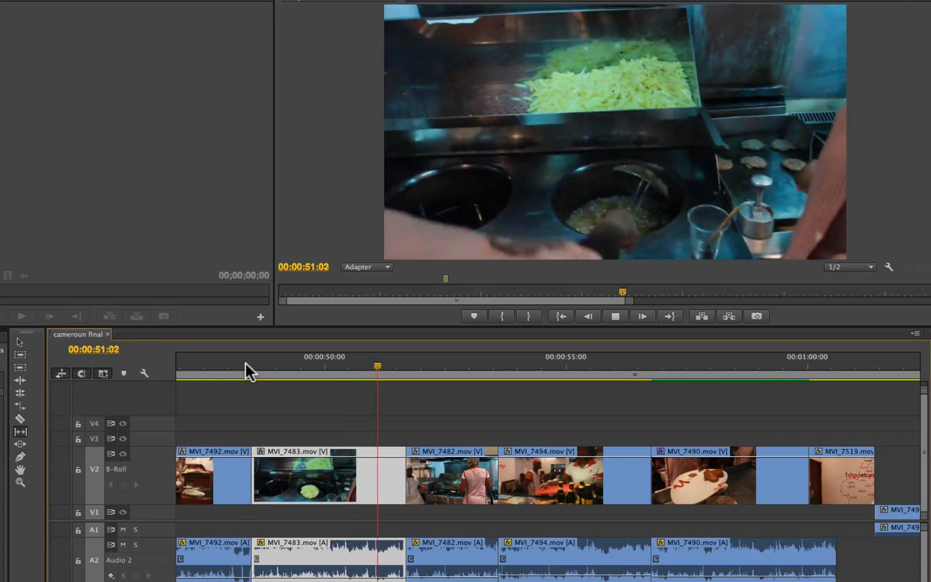
pyautogui.press('space')
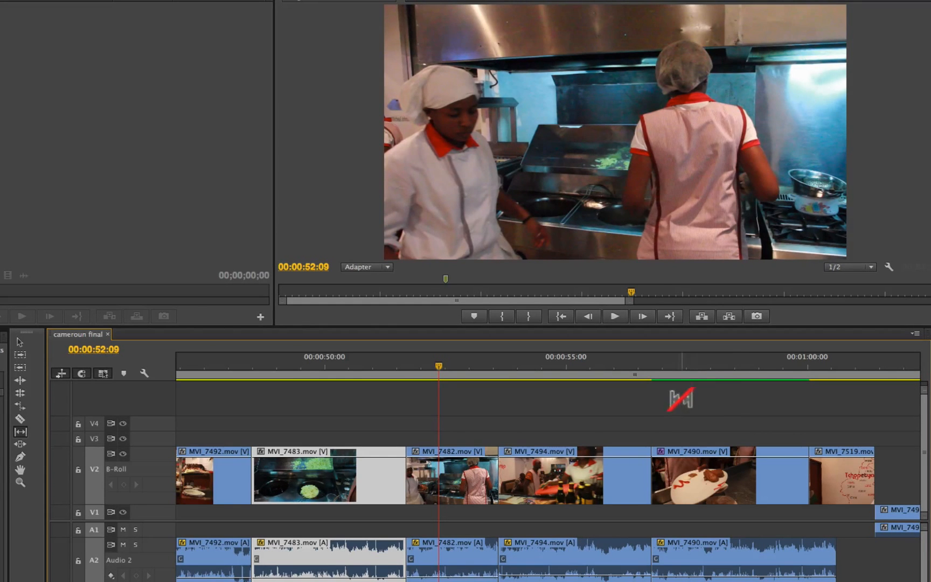
# - Scrub through the MVI_7490.mov shot to the start of MVI_7519.mov, and examine MVI_7490.mov between 00:00:56:20 and 00:00:57:18
pyautogui.moveTo(655, 370); pyautogui.dragTo(828, 383)
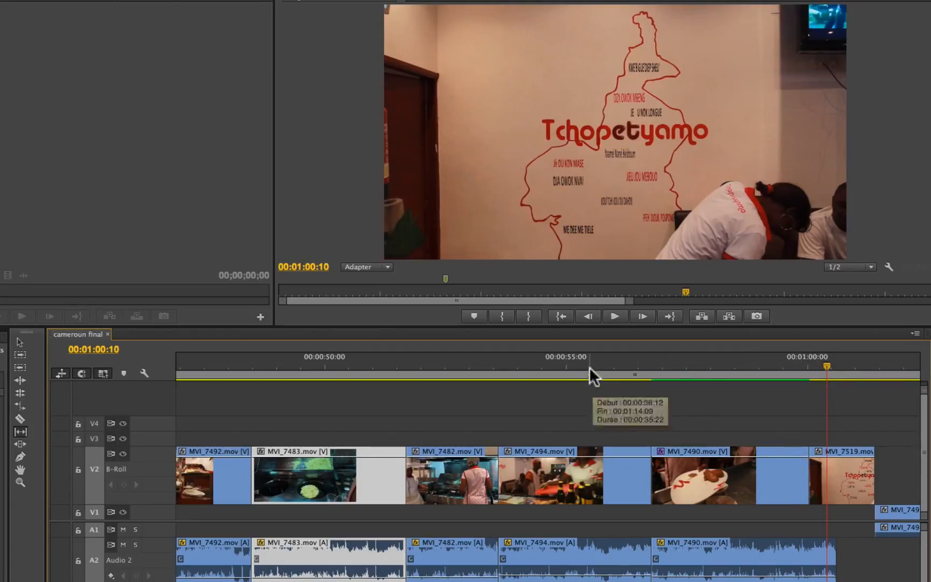
pyautogui.moveTo(586, 363); pyautogui.dragTo(654, 373)
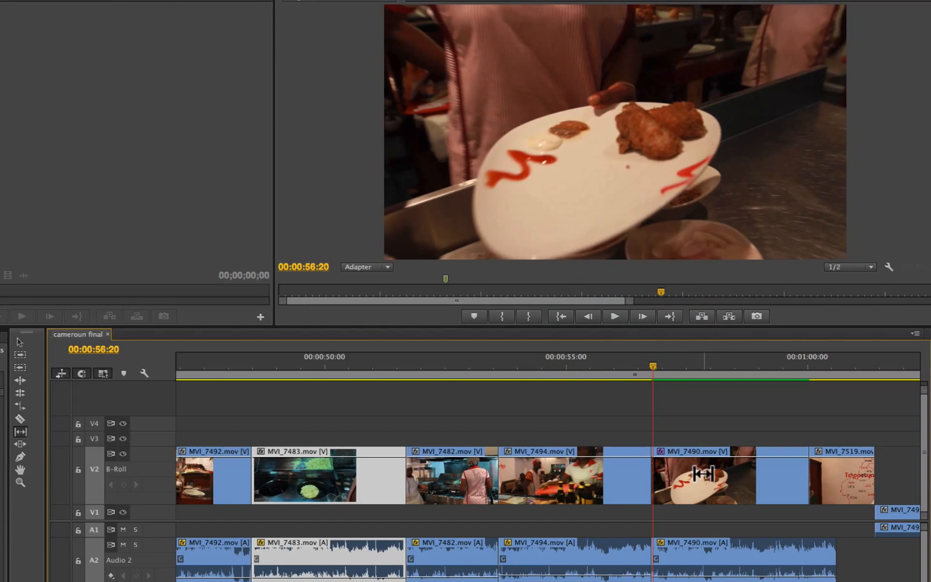
pyautogui.moveTo(653, 366); pyautogui.dragTo(698, 367)
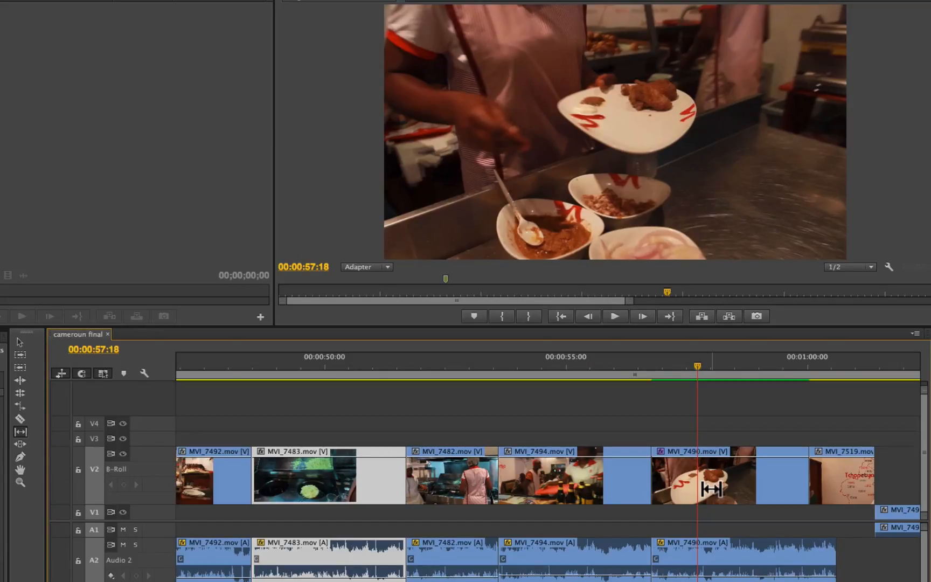
# - With the Slide tool, move the MVI_7490.mov clip on the B-Roll track 11 frames earlier between MVI_7494.mov and MVI_7519.mov
pyautogui.click(712, 461)
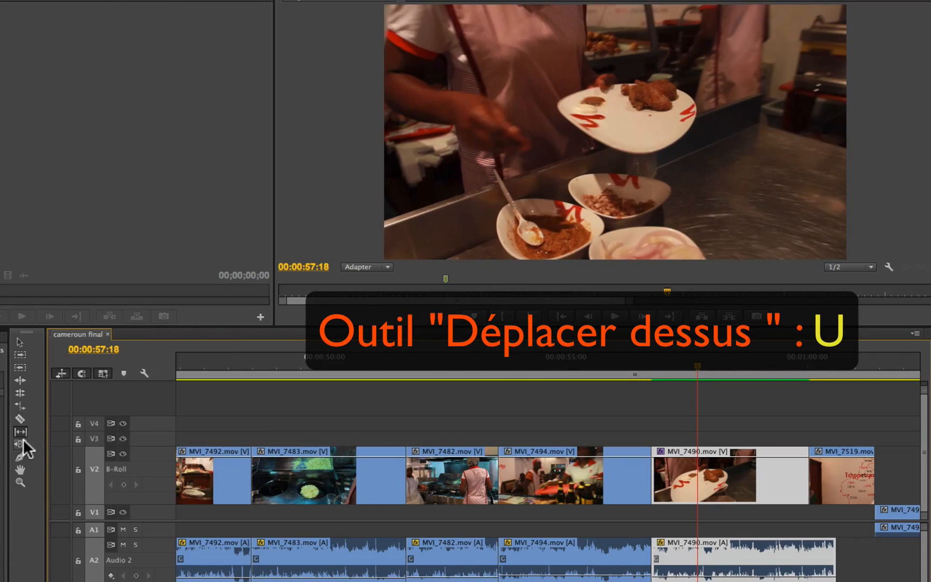
pyautogui.click(22, 443)
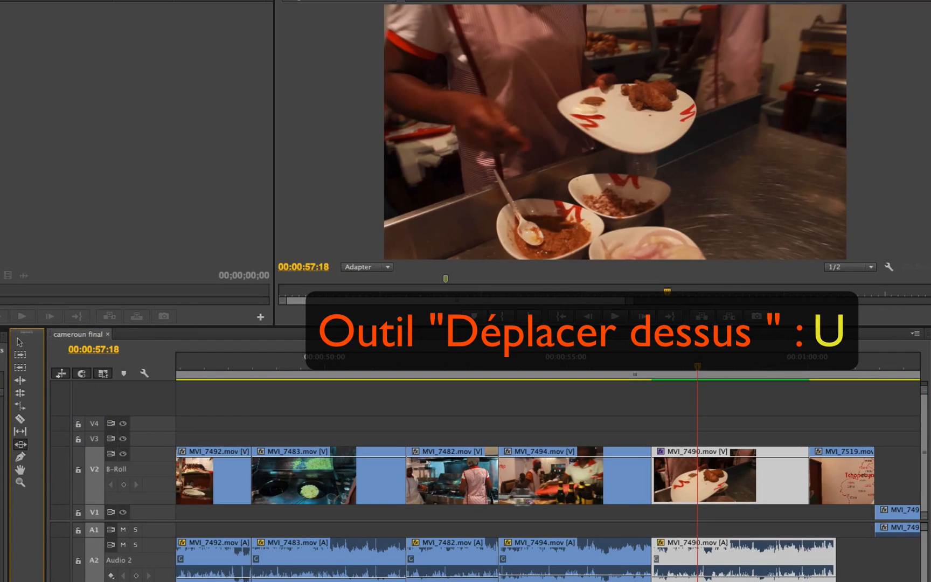
pyautogui.moveTo(721, 473)
pyautogui.mouseDown()
pyautogui.moveTo(628, 470)
pyautogui.moveTo(703, 472)
pyautogui.mouseUp()
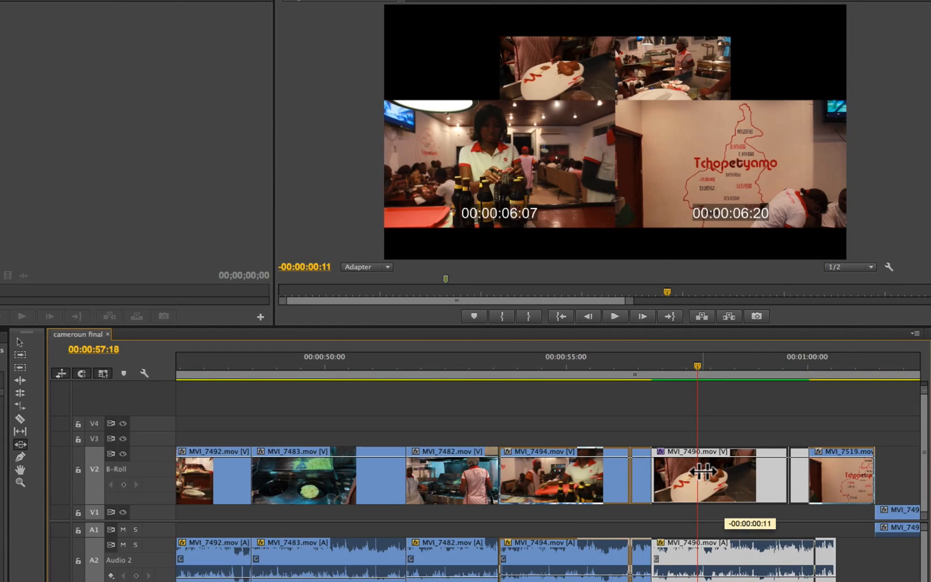
pyautogui.moveTo(703, 472); pyautogui.dragTo(704, 472)
# - Play the sequence from about 00:00:55 and again from 00:00:55:15 into MVI_7519.mov to check the slid MVI_7490.mov clip
pyautogui.click(570, 374)
pyautogui.press('space')
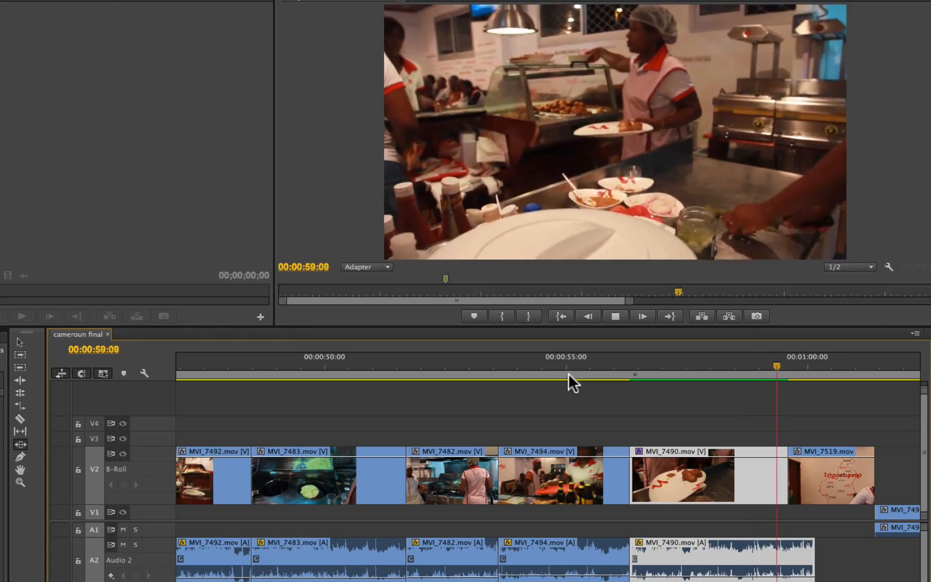
pyautogui.press('space')
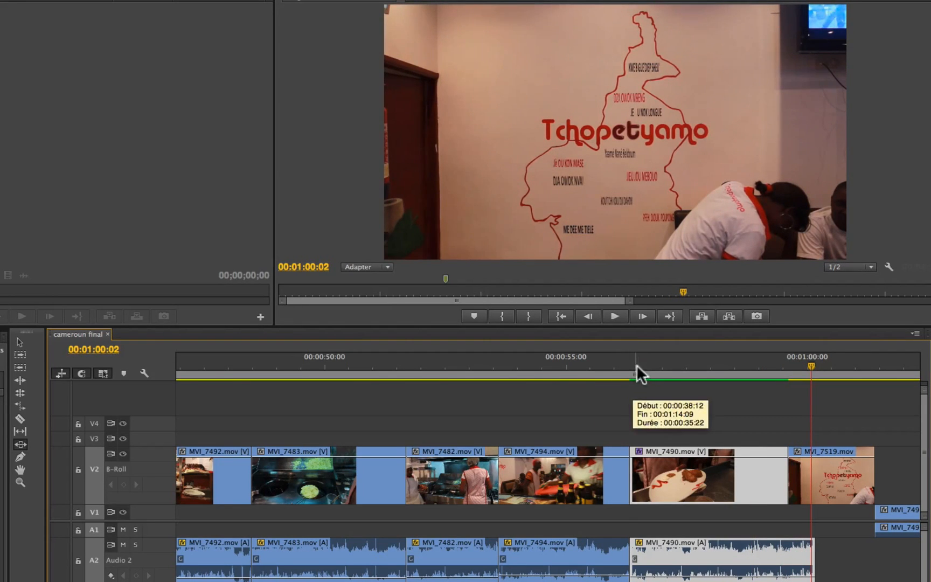
pyautogui.moveTo(636, 364); pyautogui.dragTo(595, 400)
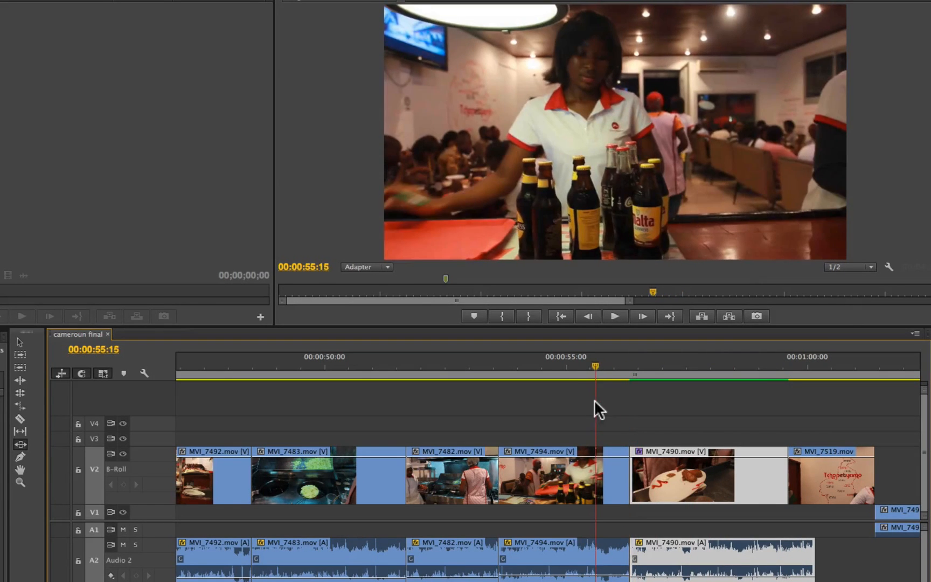
pyautogui.press('space')
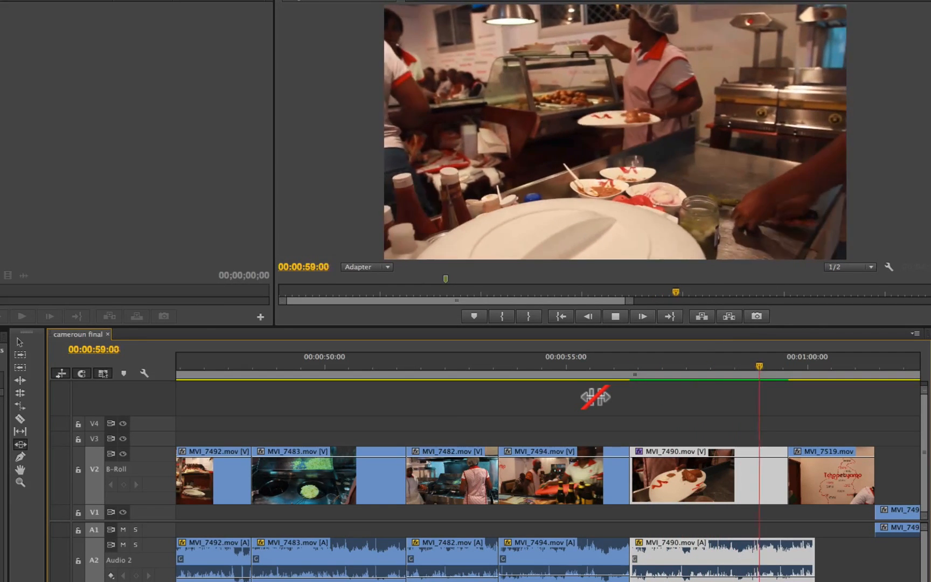
pyautogui.press('space')
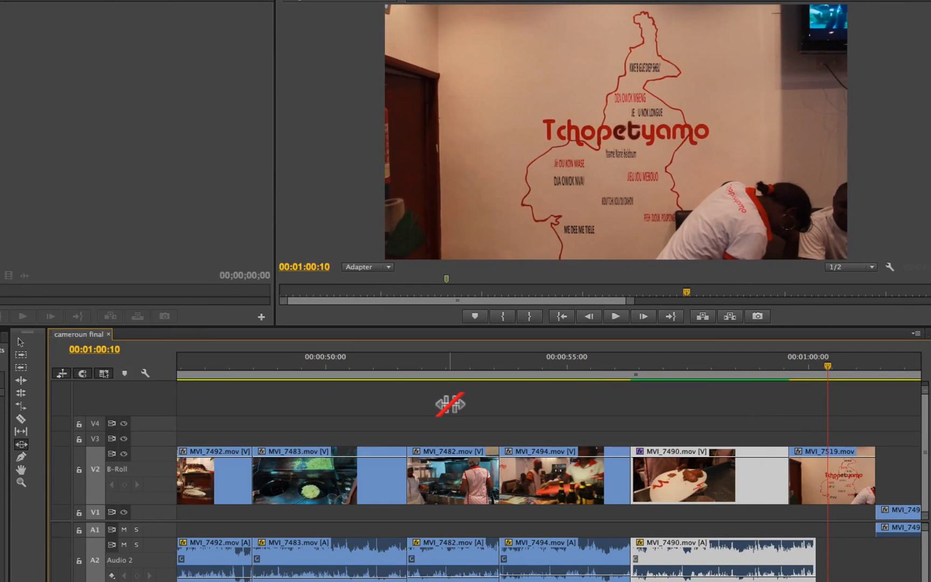